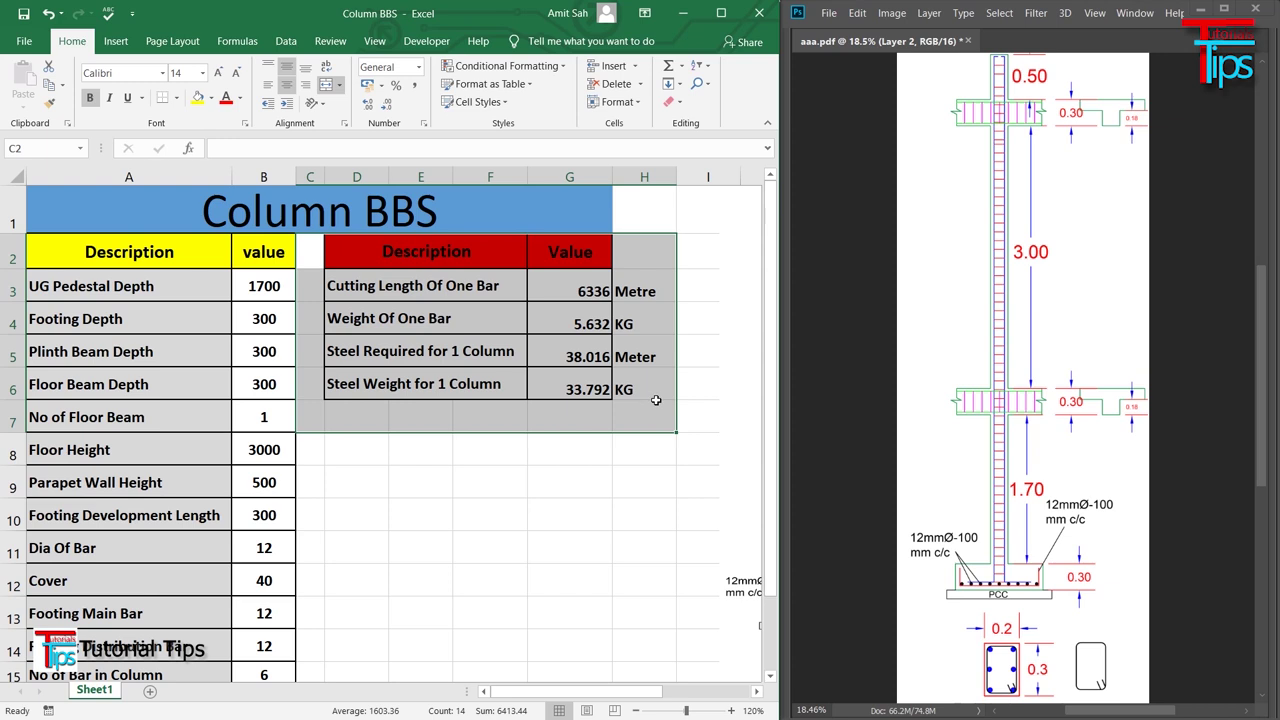
- Examine the column drawing's section, footing, pedestal and floor dimensions alongside the footing and plinth beam depths in the sheet
click(670, 452)
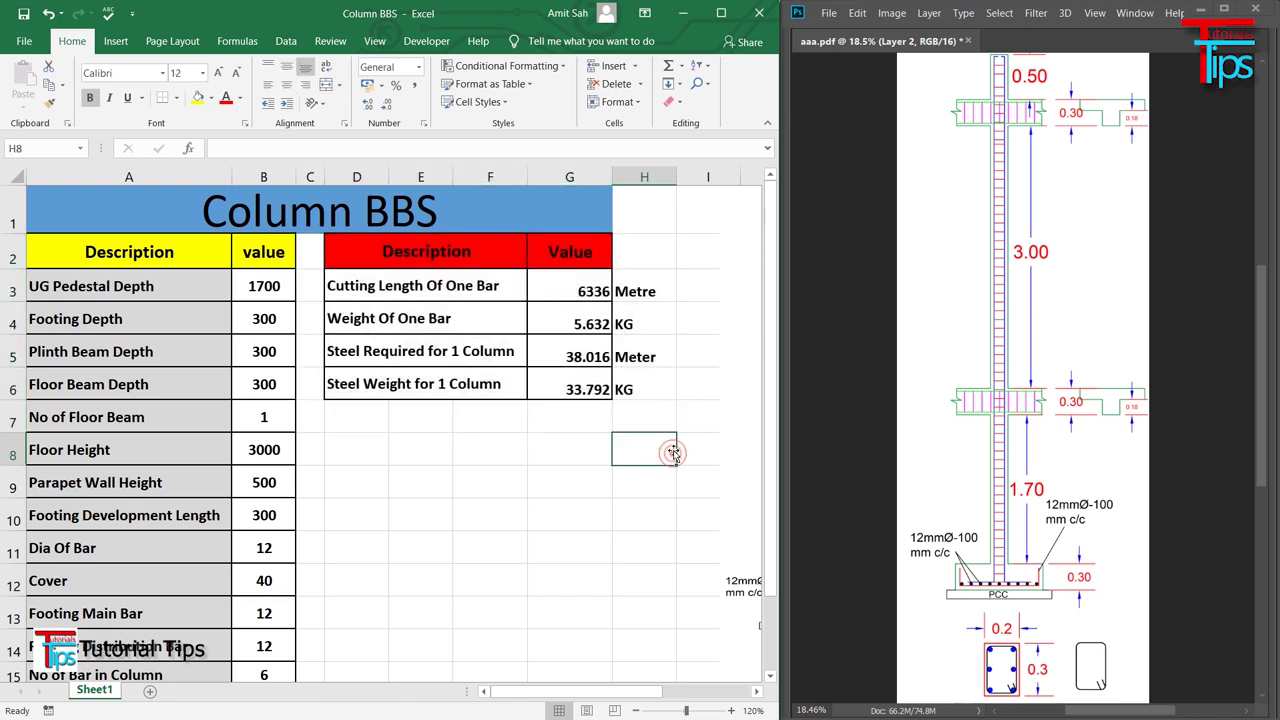
click(1017, 376)
scroll(1017, 376, up, 4)
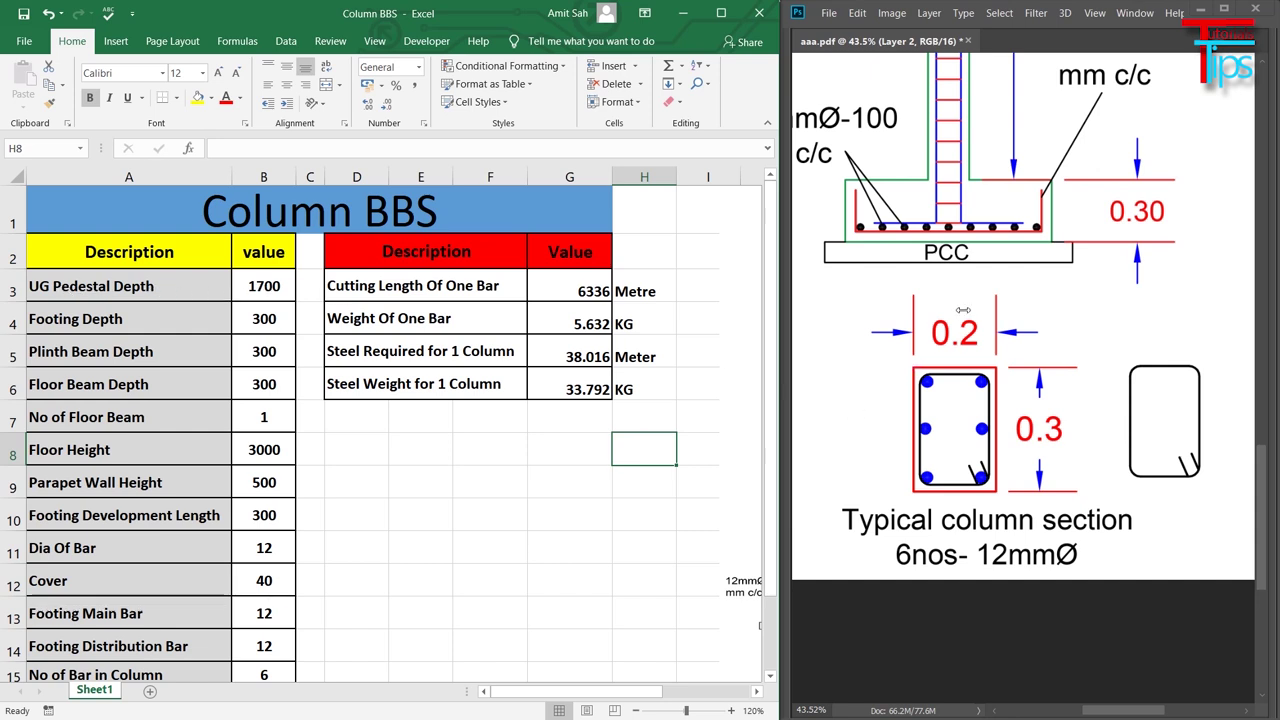
scroll(962, 310, up, 5)
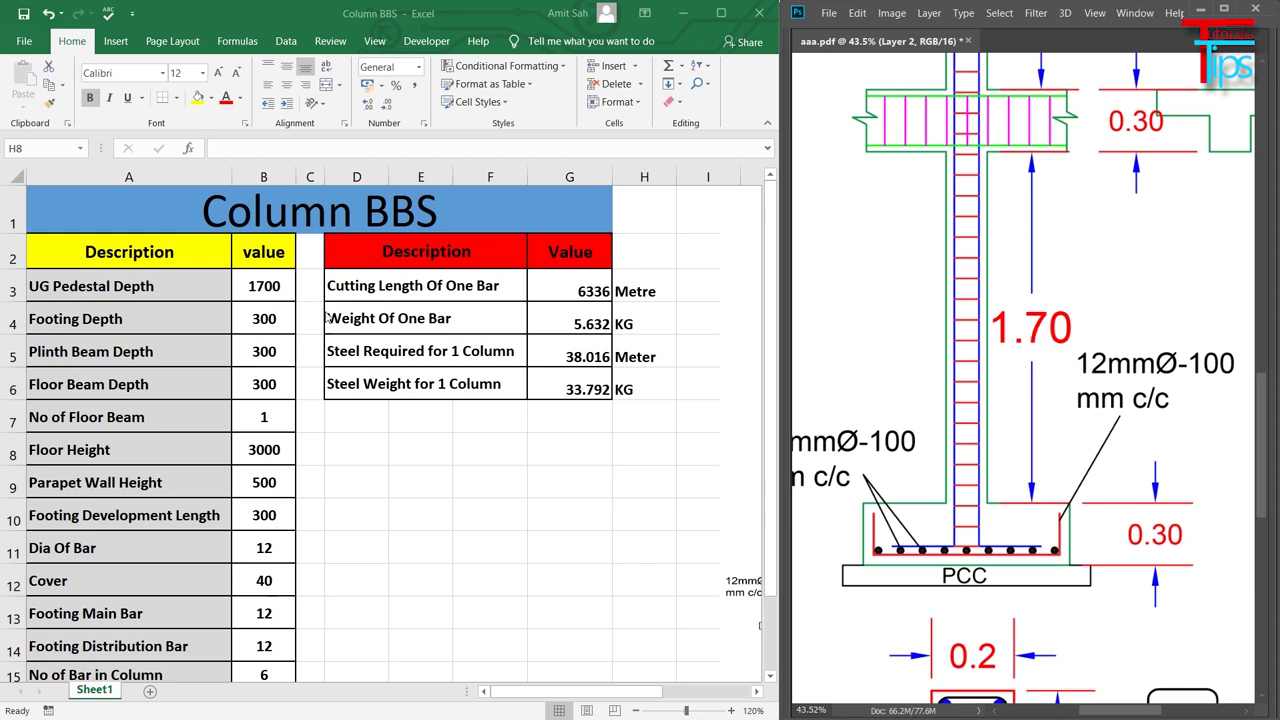
key(alt+Tab)
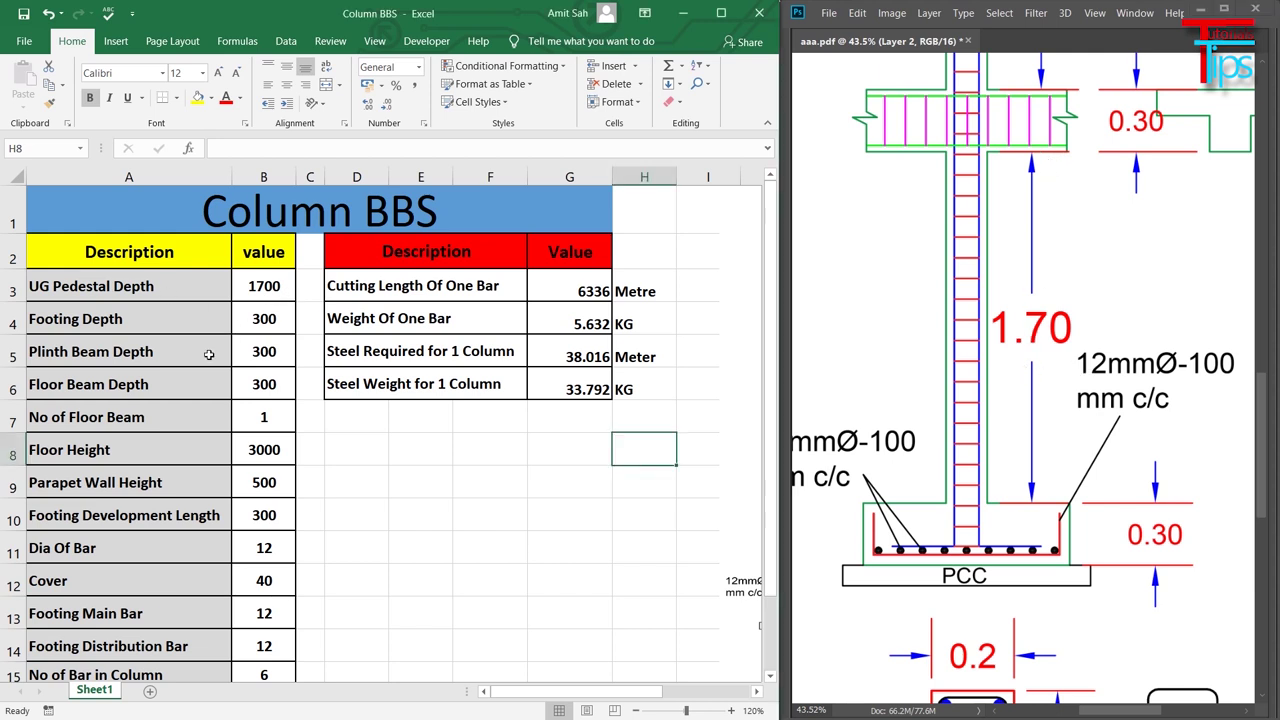
click(287, 318)
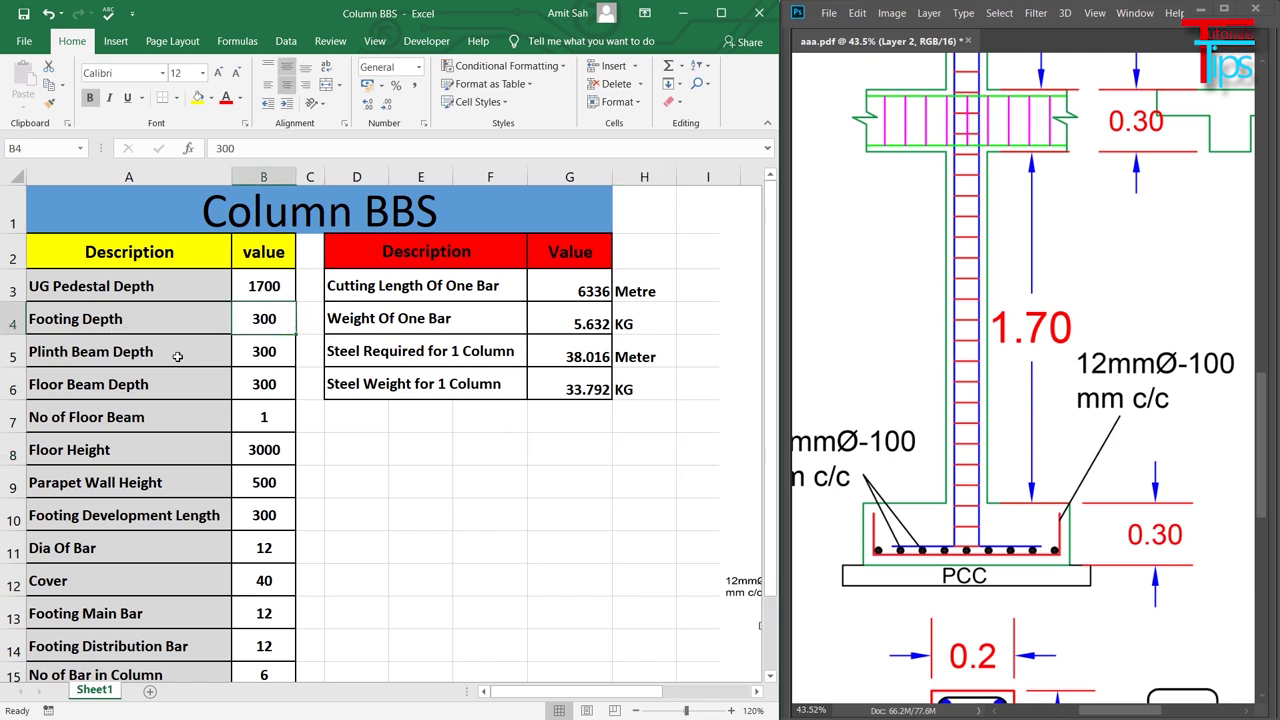
click(259, 352)
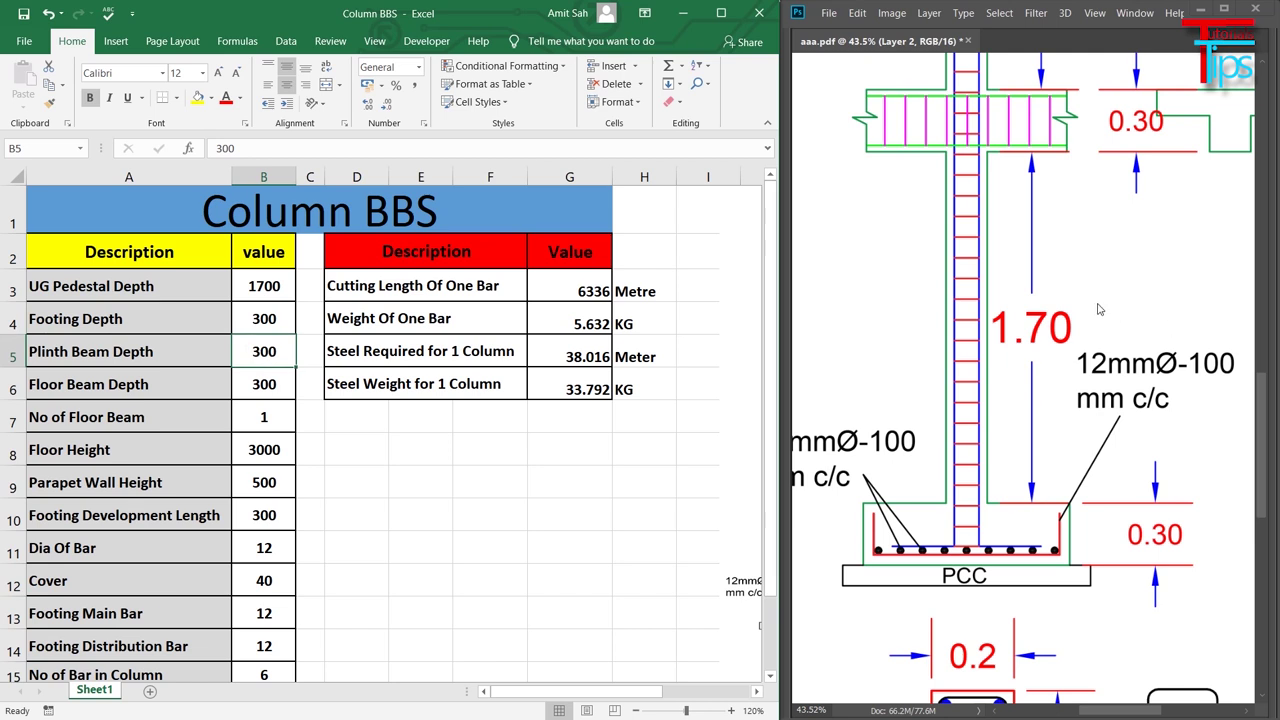
scroll(1098, 310, down, 4)
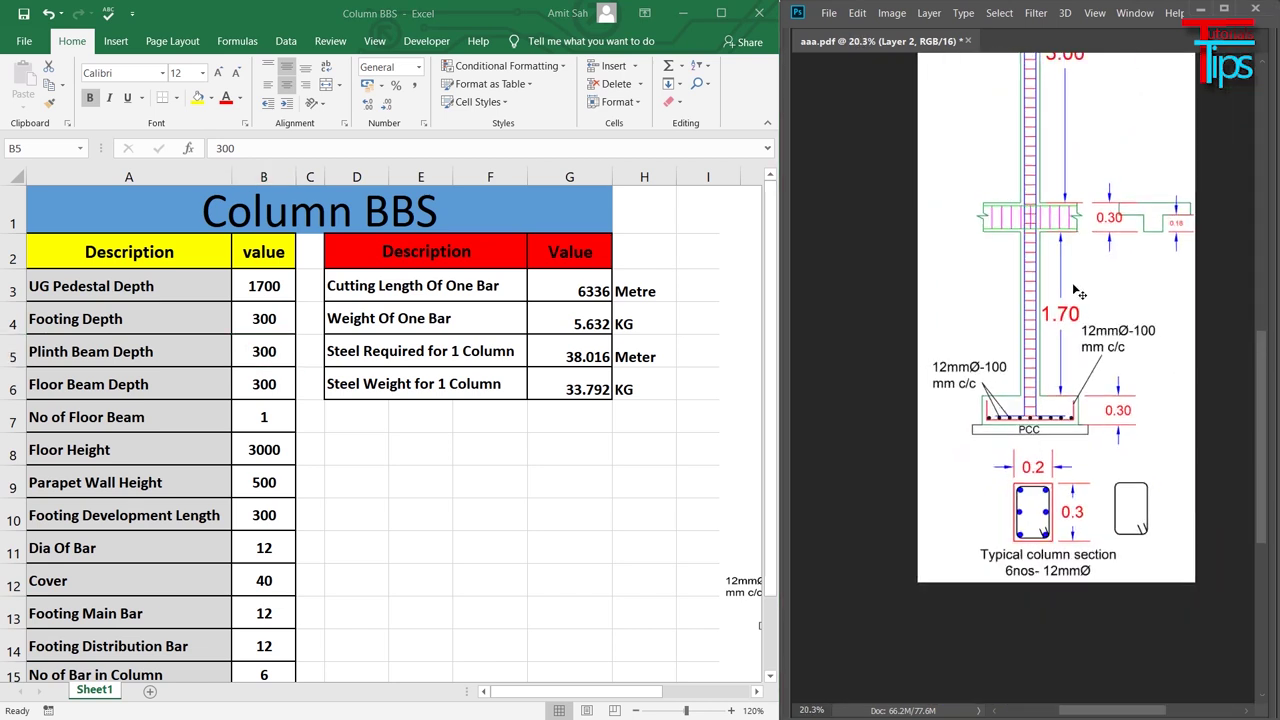
scroll(1080, 293, up, 3)
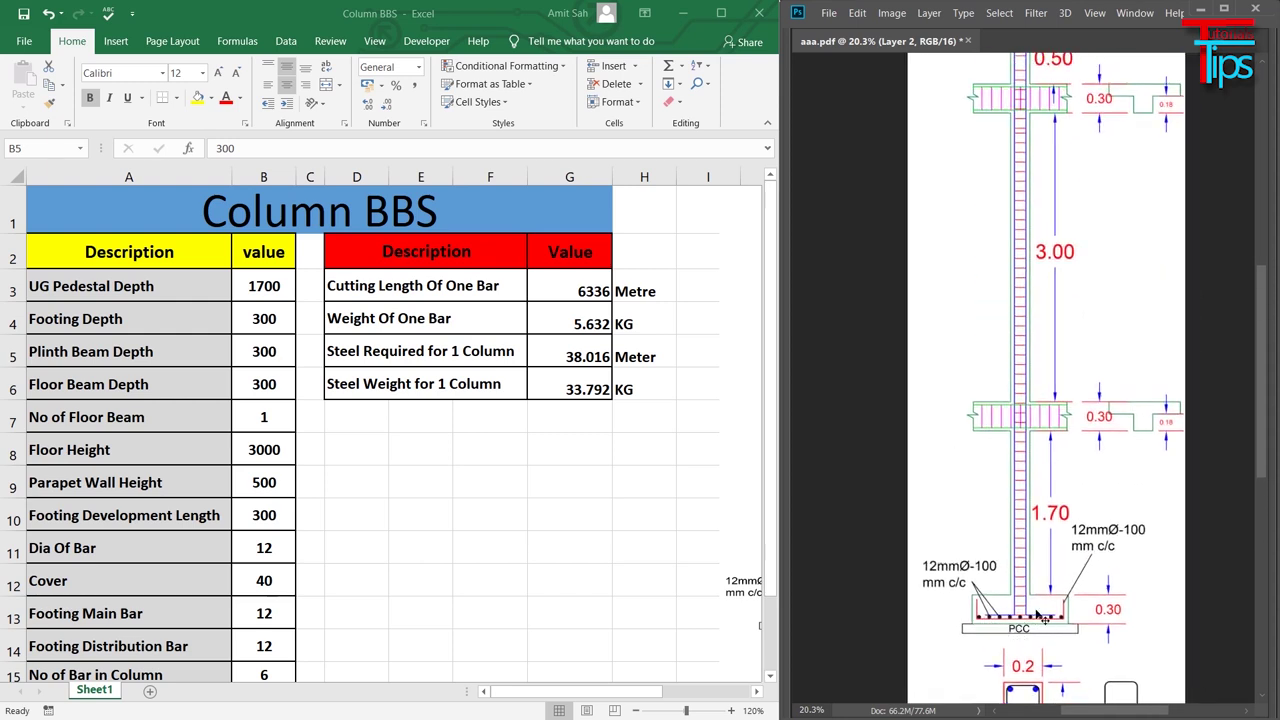
scroll(1051, 325, up, 3)
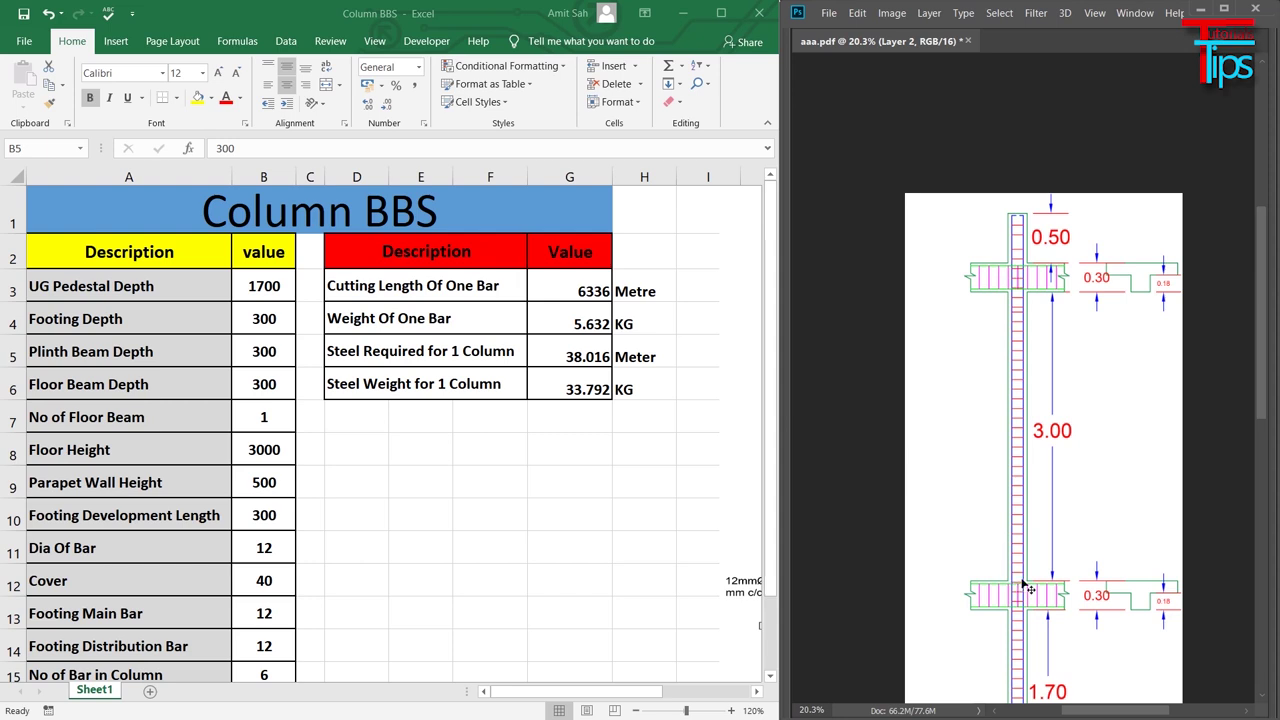
mouse_move(1030, 590)
mouse_down()
mouse_move(1036, 560)
mouse_move(1000, 410)
mouse_up()
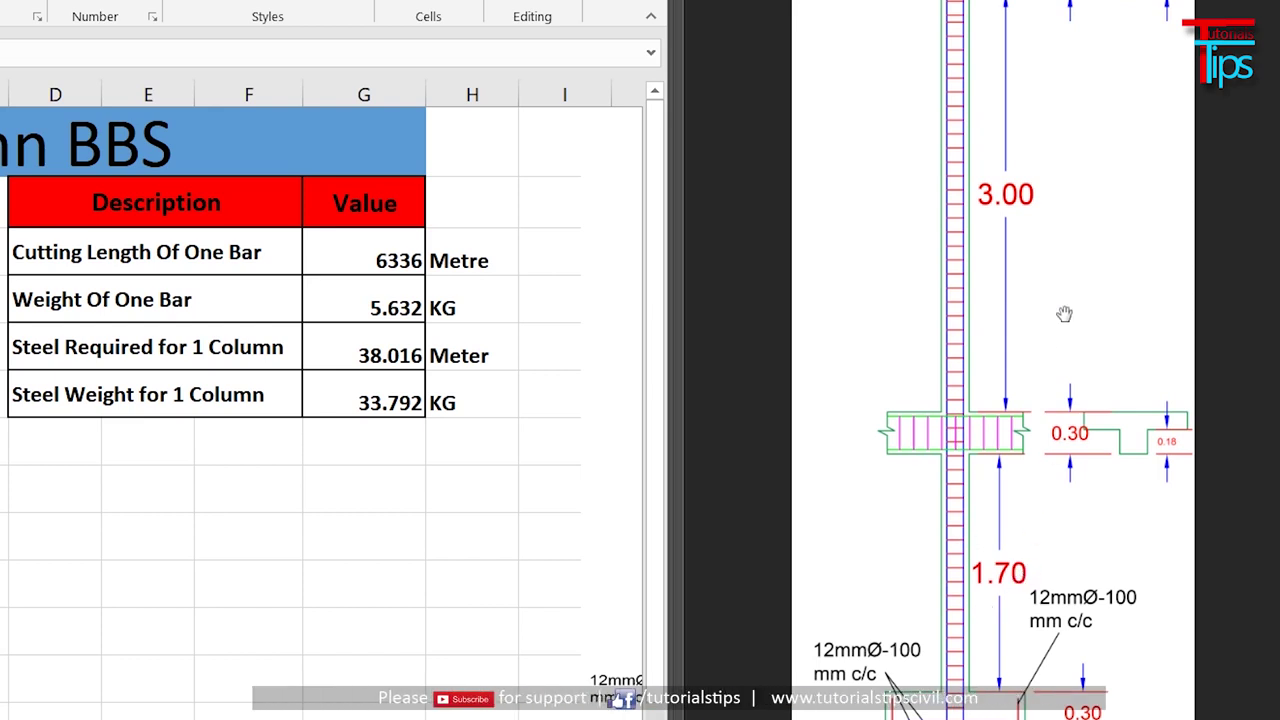
drag(1064, 314, 1071, 427)
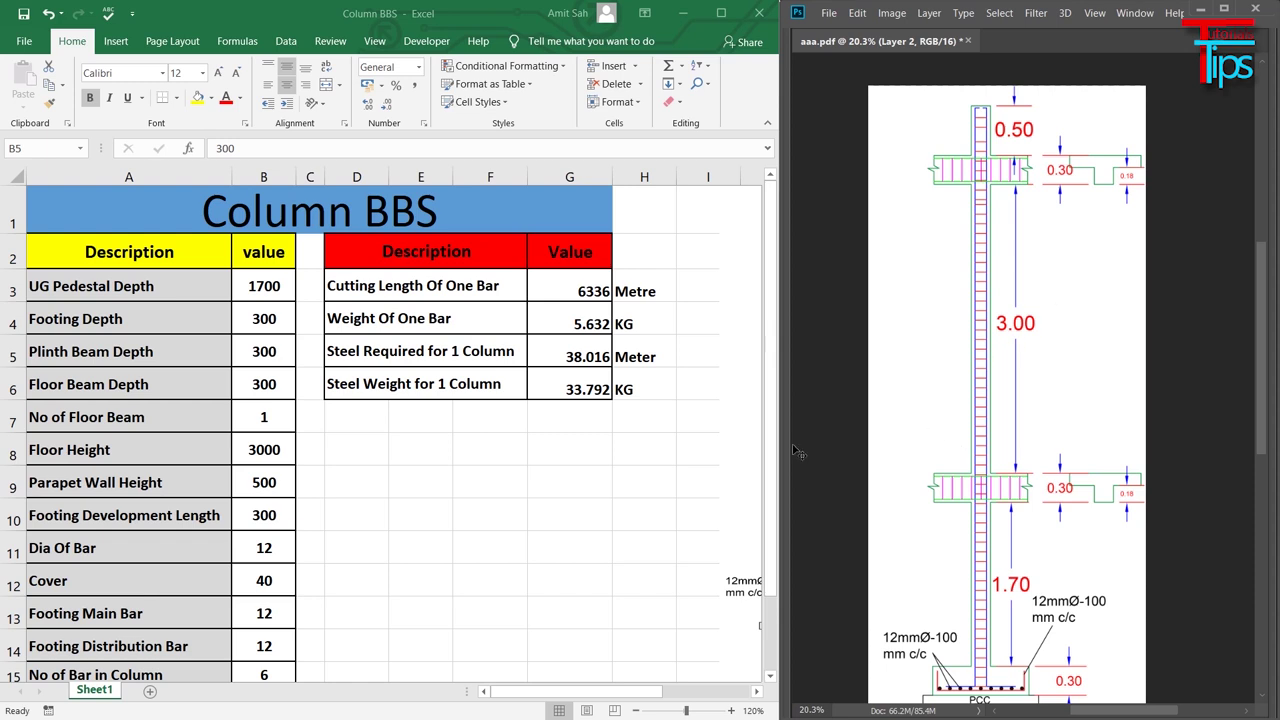
- Circle the plinth beam and floor beam junctions on the column drawing with freehand black brush strokes
click(254, 350)
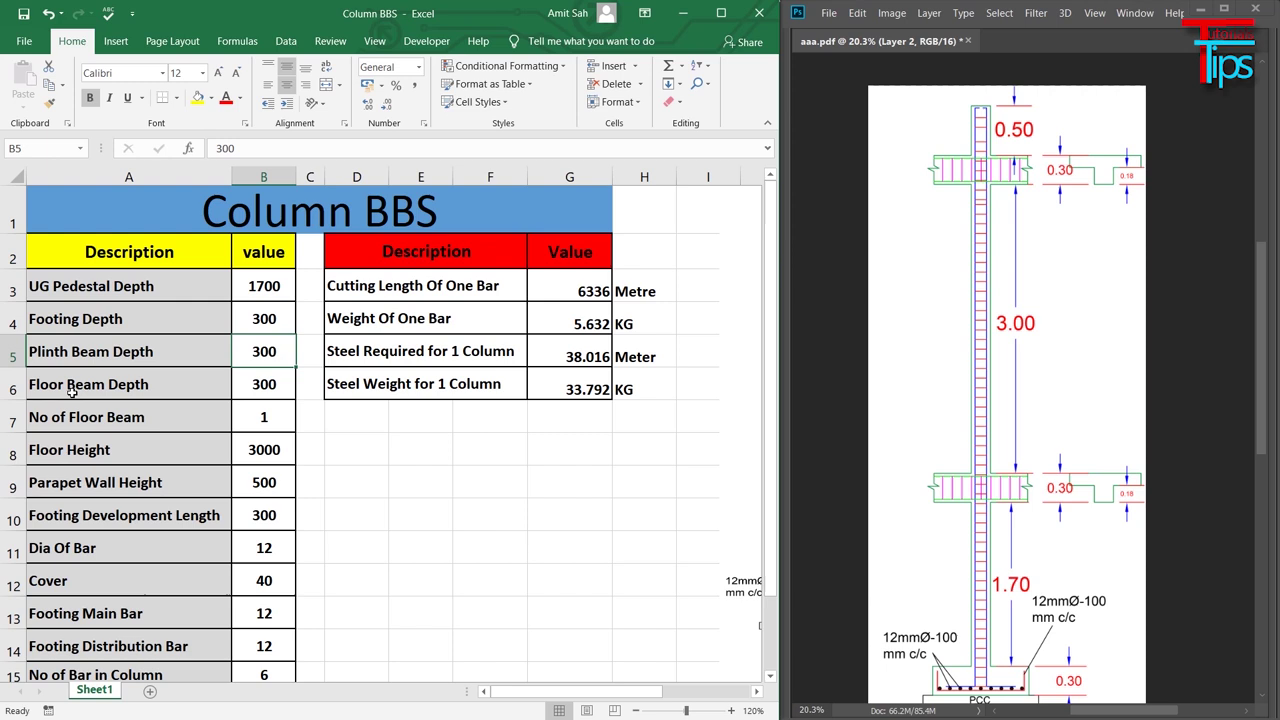
click(268, 384)
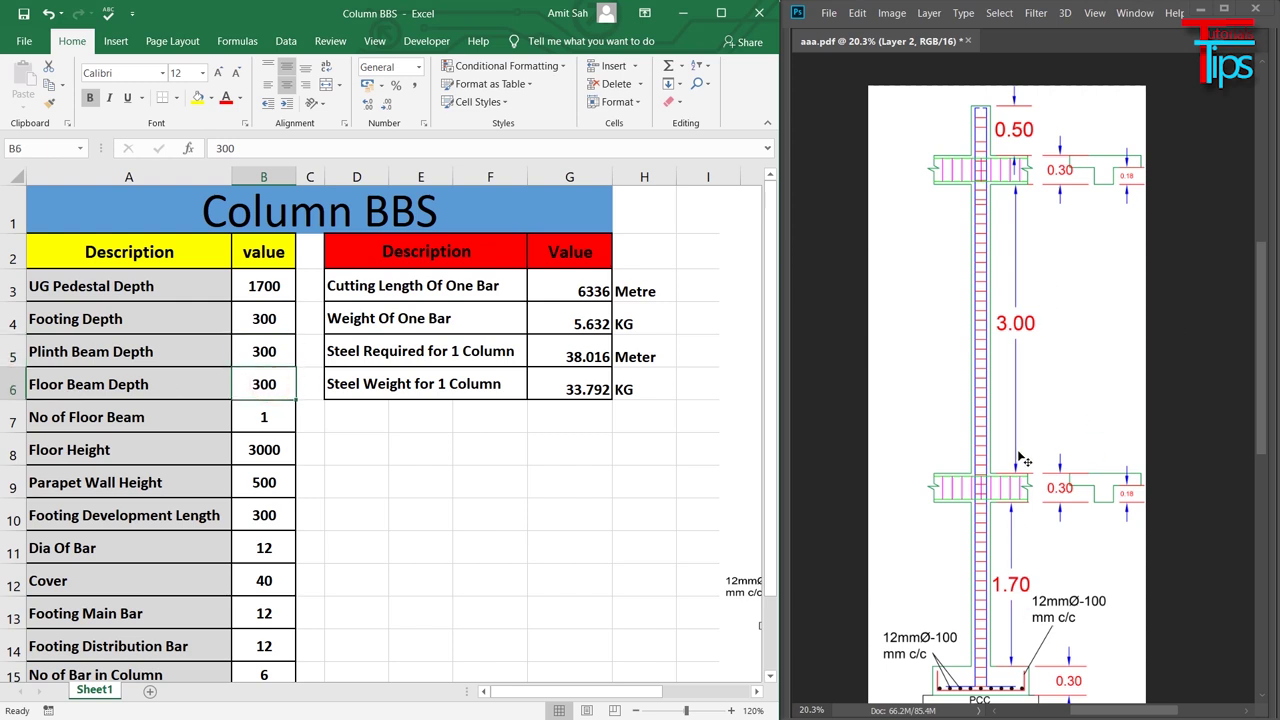
text(b)
mouse_move(1090, 445)
mouse_down()
mouse_move(925, 470)
mouse_move(1030, 545)
mouse_move(1101, 456)
mouse_move(1088, 446)
mouse_up()
mouse_move(1062, 200)
mouse_down()
mouse_move(965, 232)
mouse_move(1058, 215)
mouse_up()
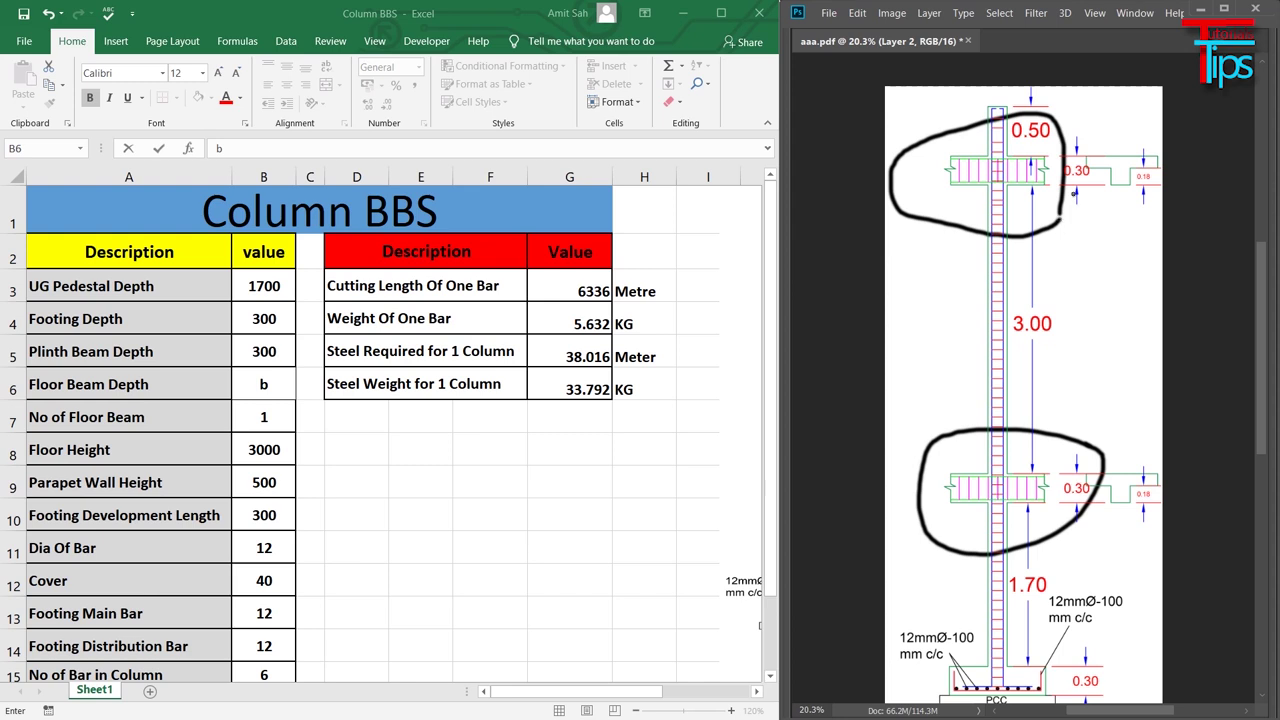
drag(1062, 200, 1118, 172)
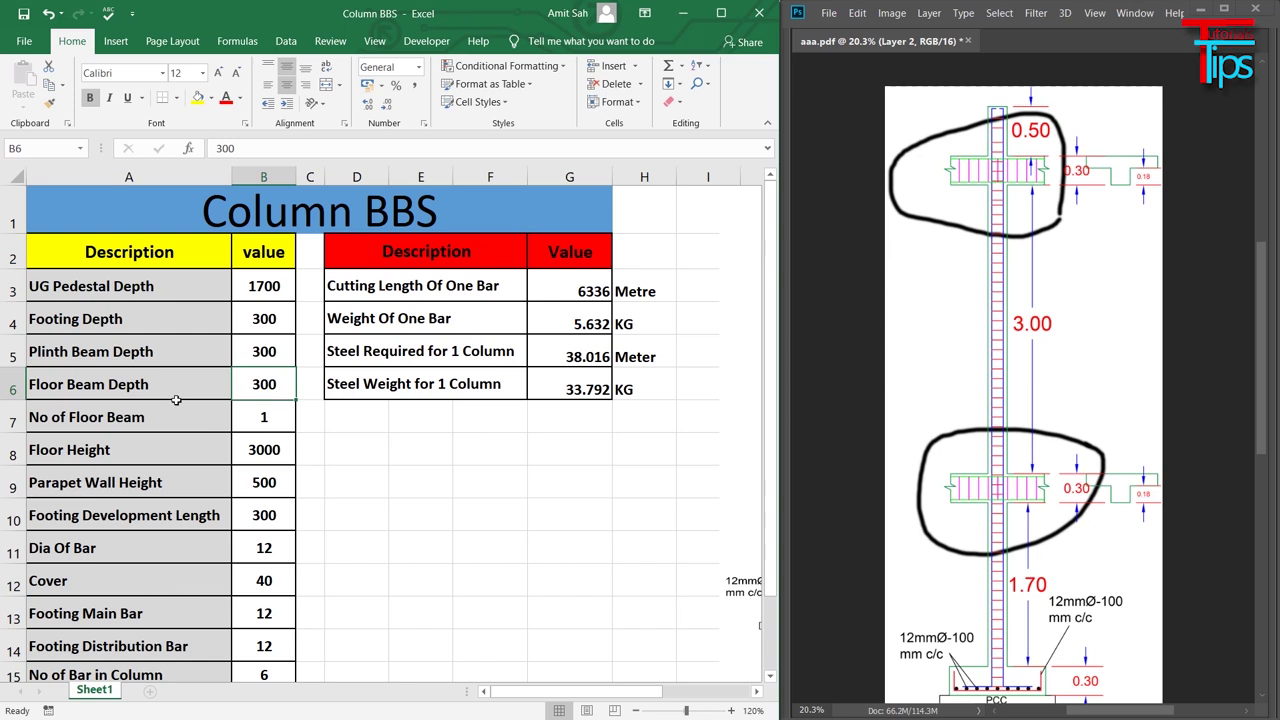
- Insert a row between Floor Height and Parapet Wall Height and label it "No of Floor"
click(266, 421)
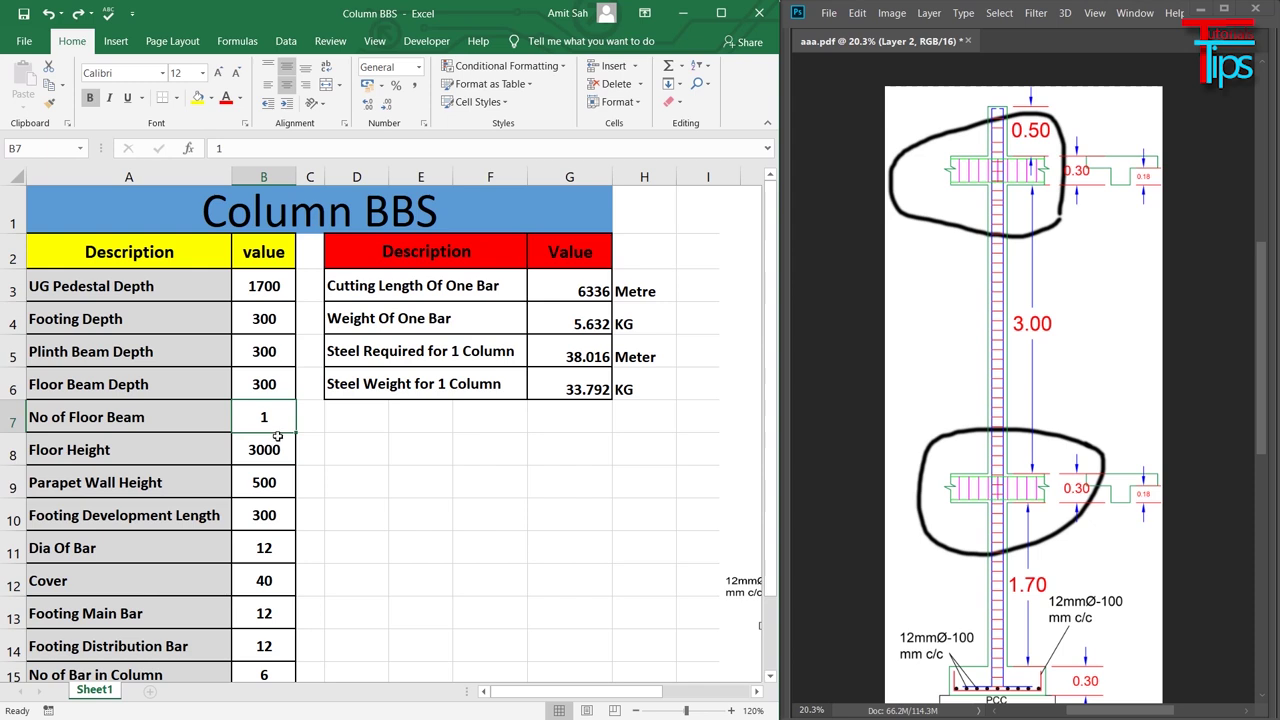
click(139, 482)
key(alt+h)
text(irNo)
text( of Floor)
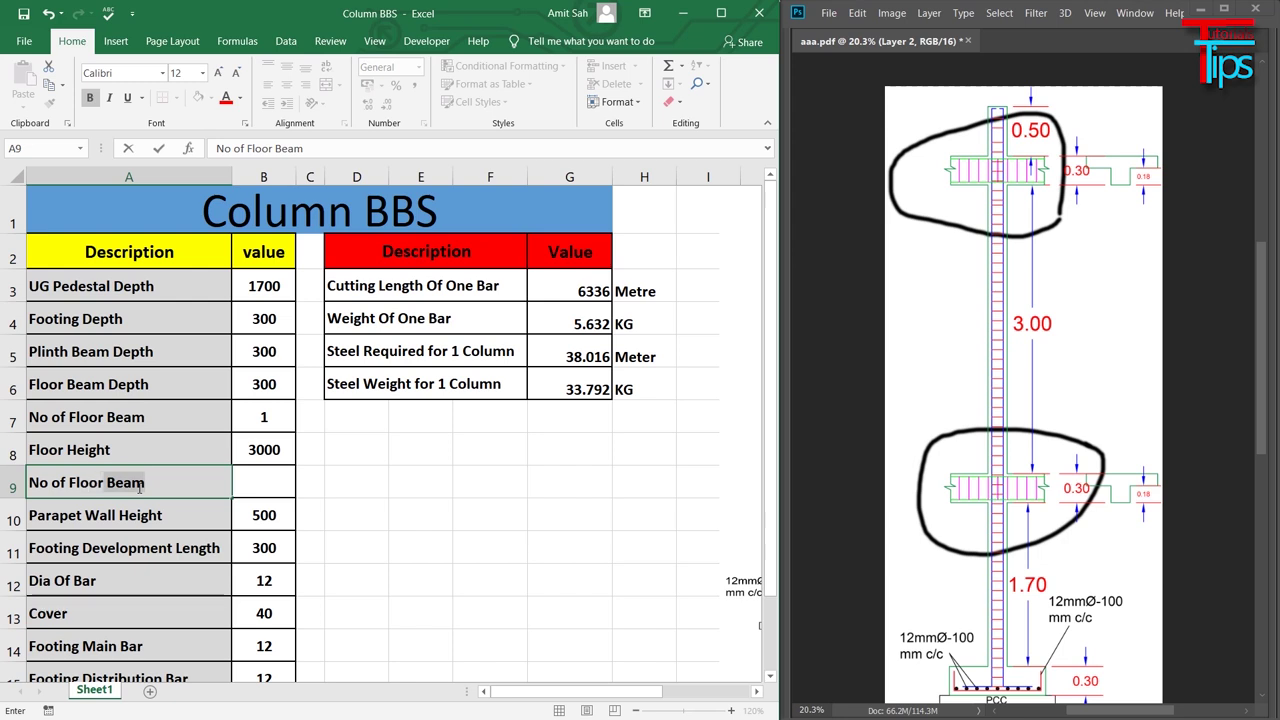
key(Tab)
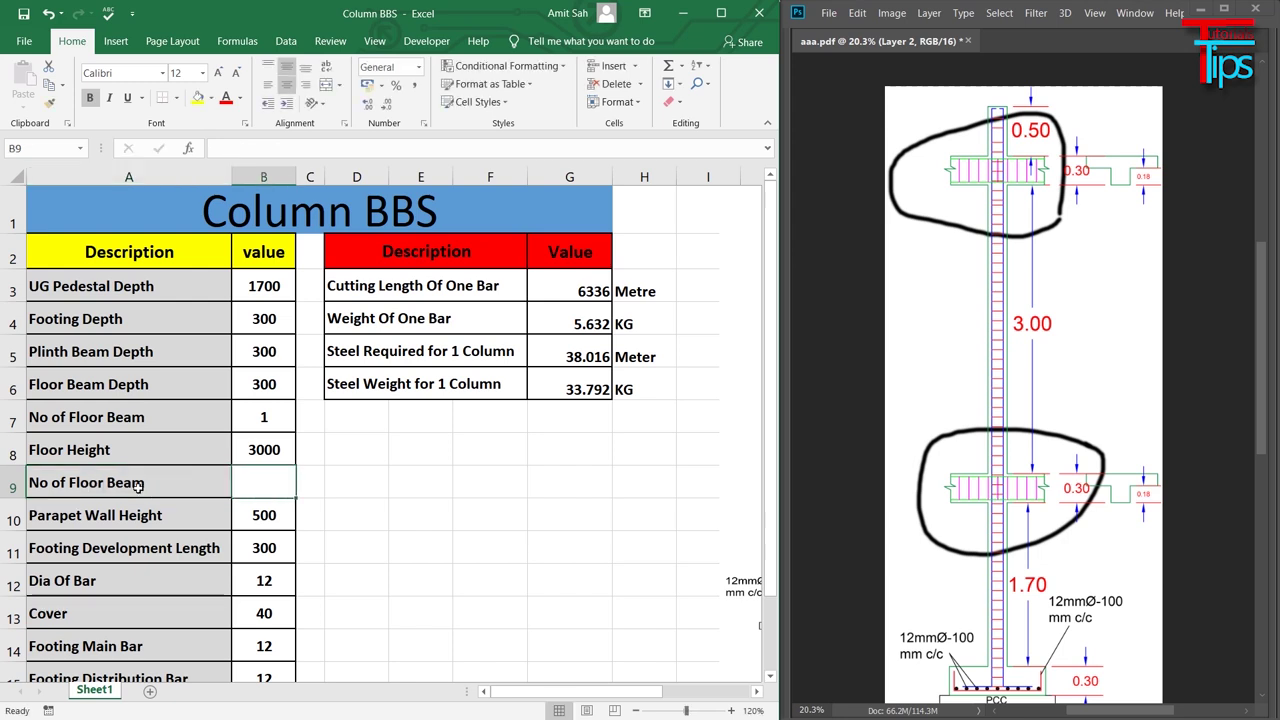
click(139, 484)
key(F2)
key(BackSpace)
key(BackSpace)
key(BackSpace)
key(BackSpace)
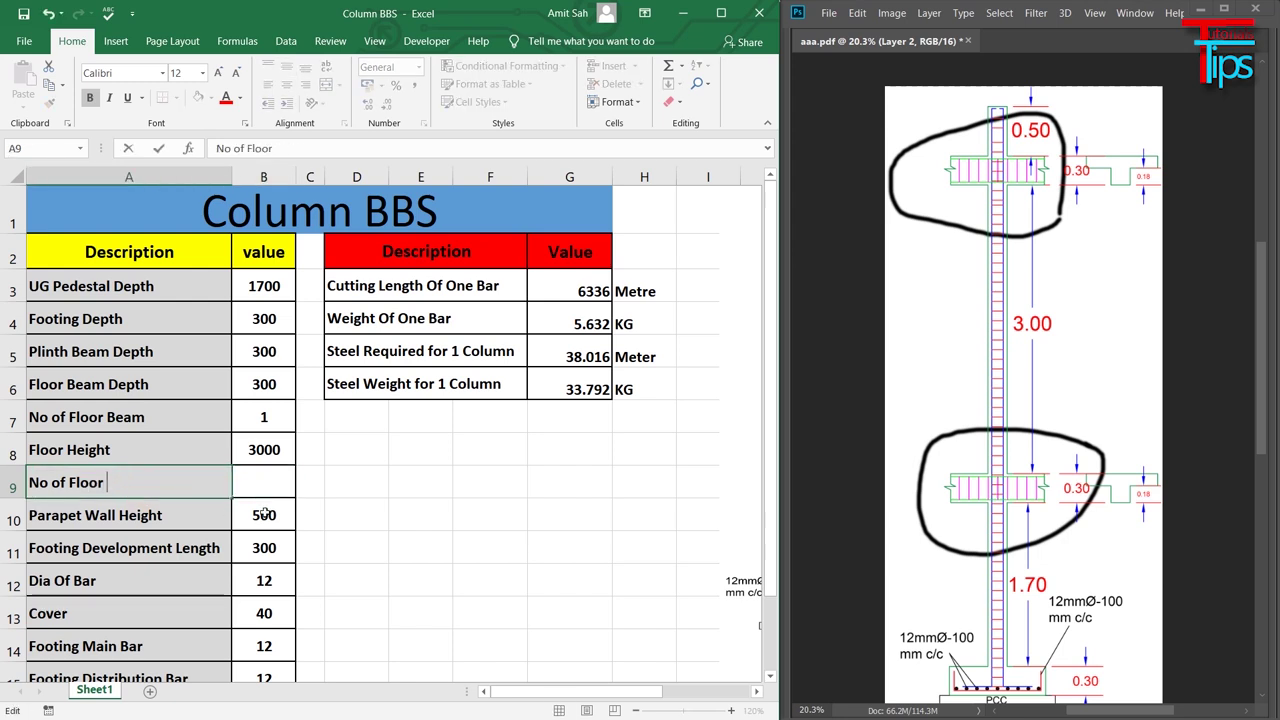
click(424, 534)
- Enter 2 as the value for No of Floor in cell B9
click(280, 484)
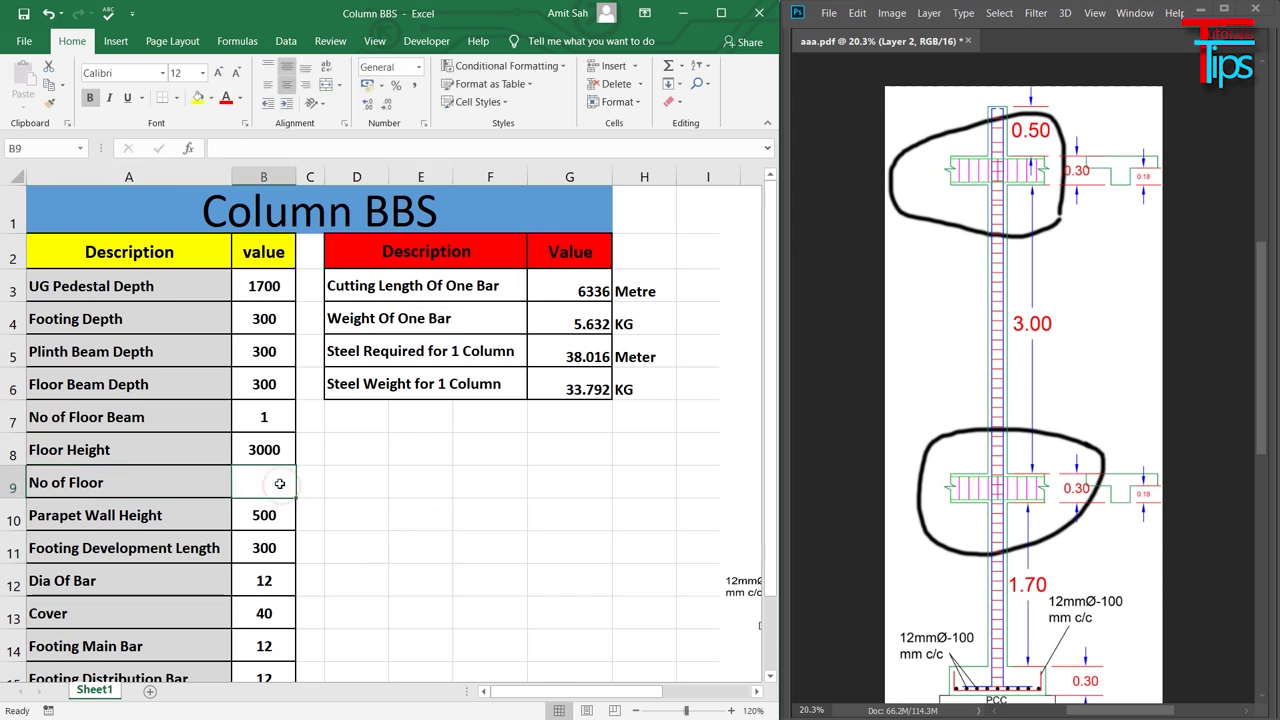
text(2)
click(398, 511)
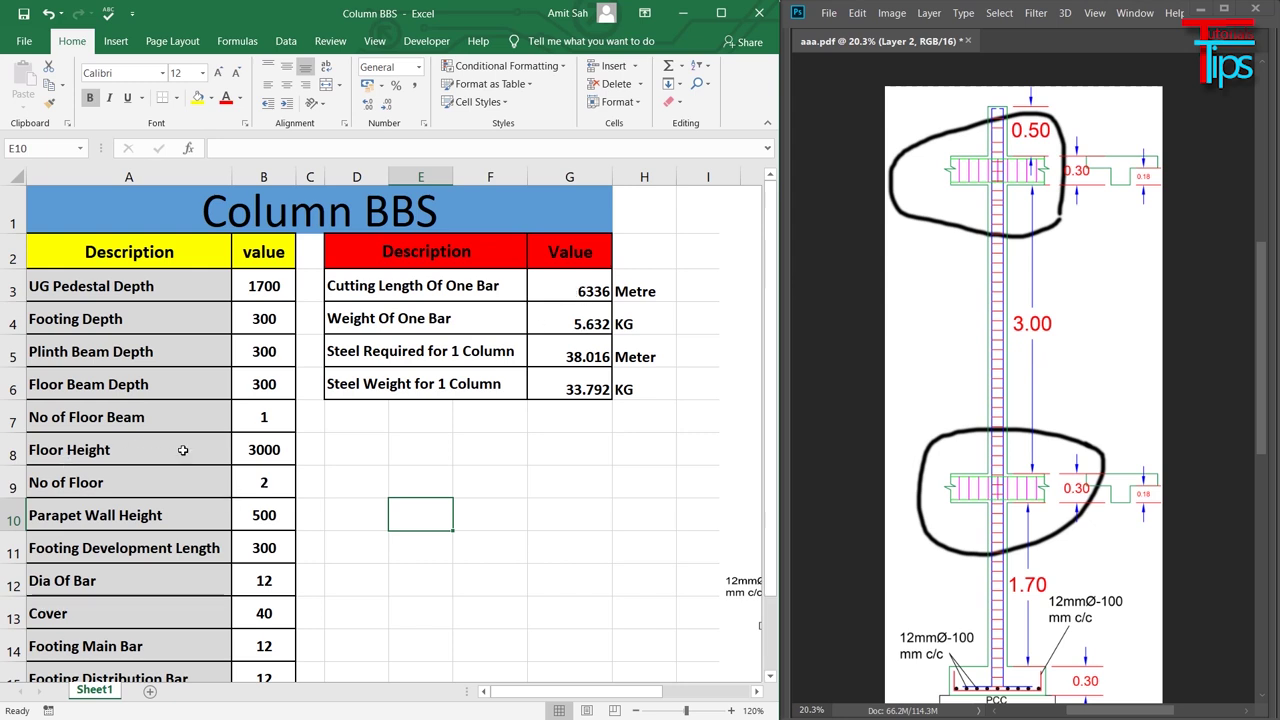
- Widen column G and change the Cutting Length Of One Bar formula to =(B3+B4+B5)+(B6*B7)+(B8*B9)+(B10+B11)-(B14+B15+B13)
click(273, 449)
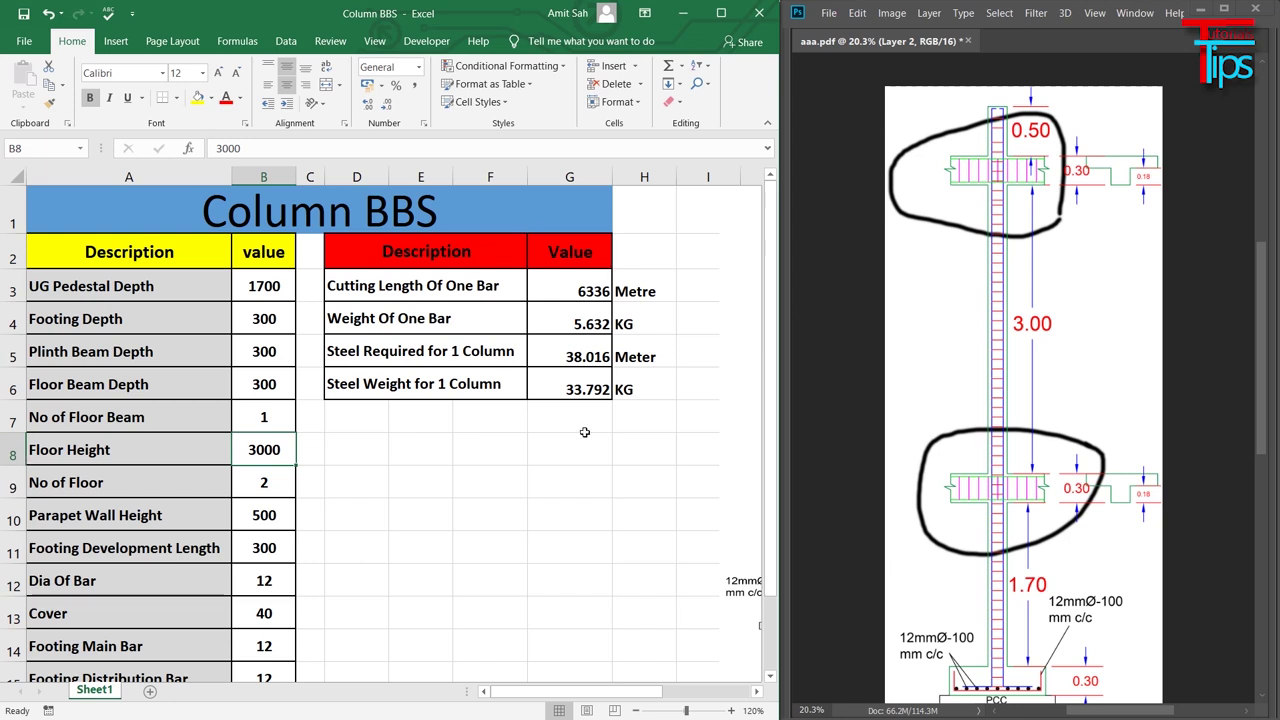
click(557, 288)
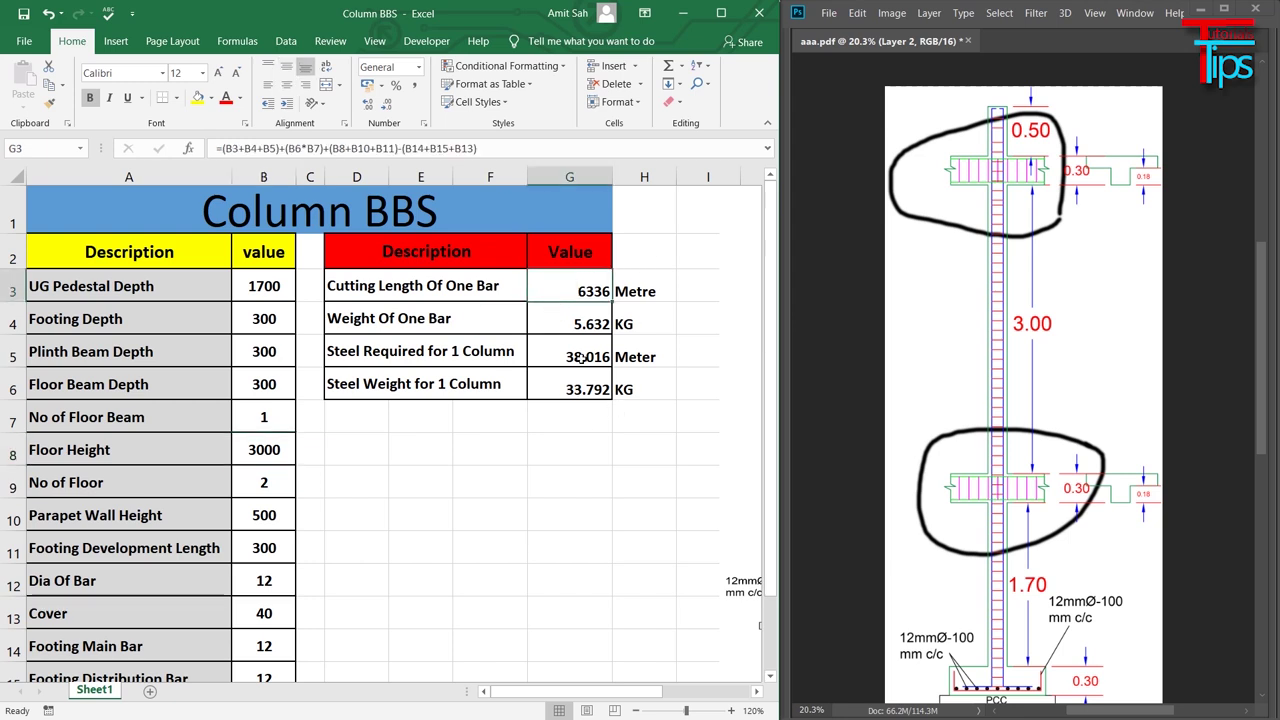
drag(611, 168, 707, 170)
click(376, 148)
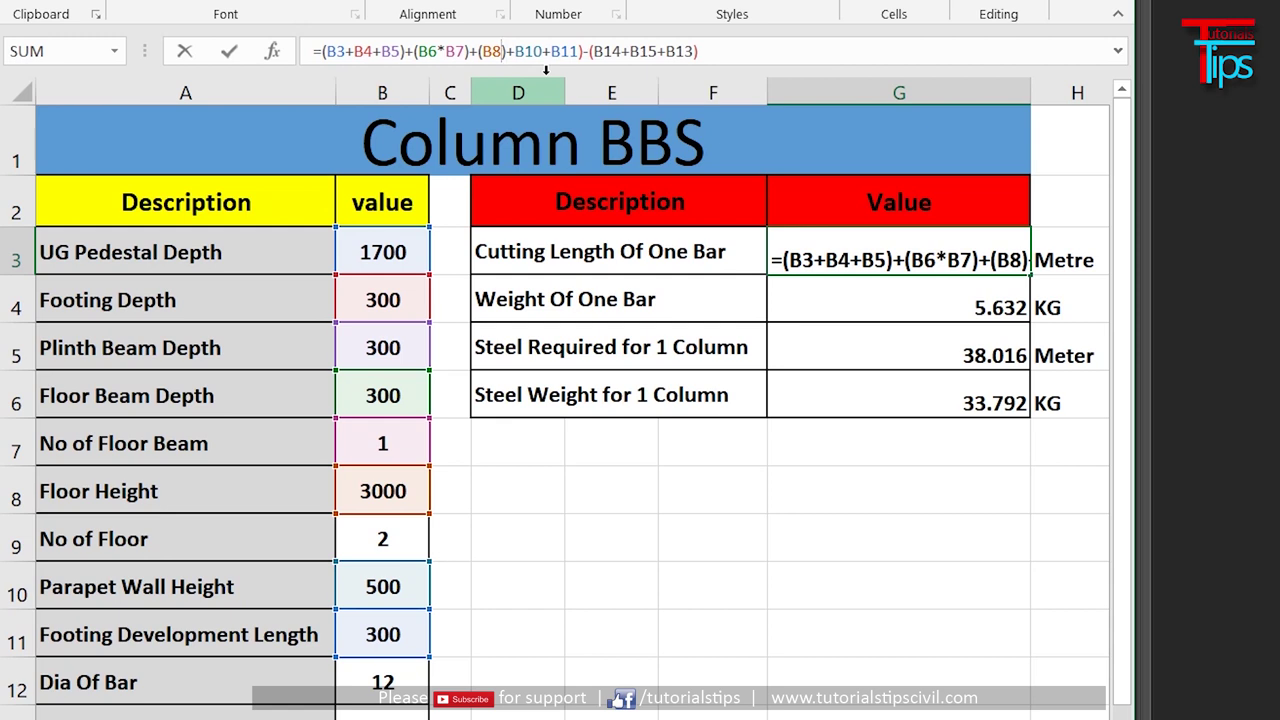
text(*)
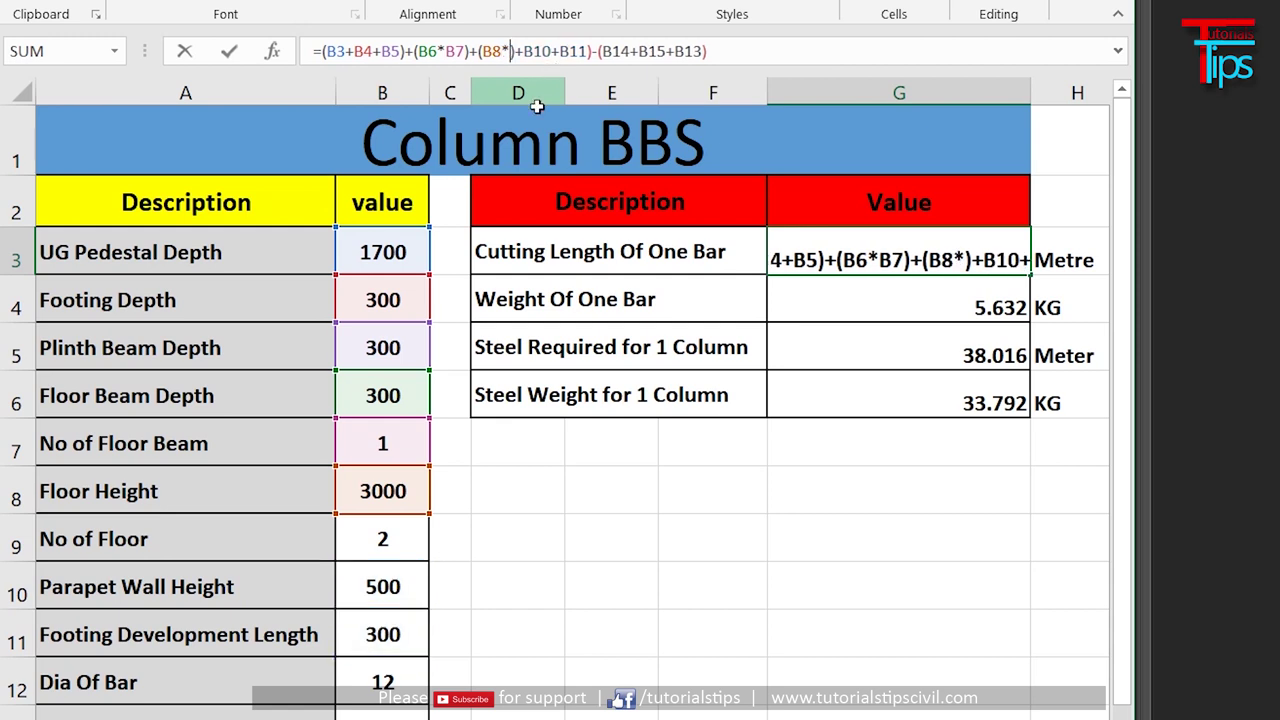
click(391, 539)
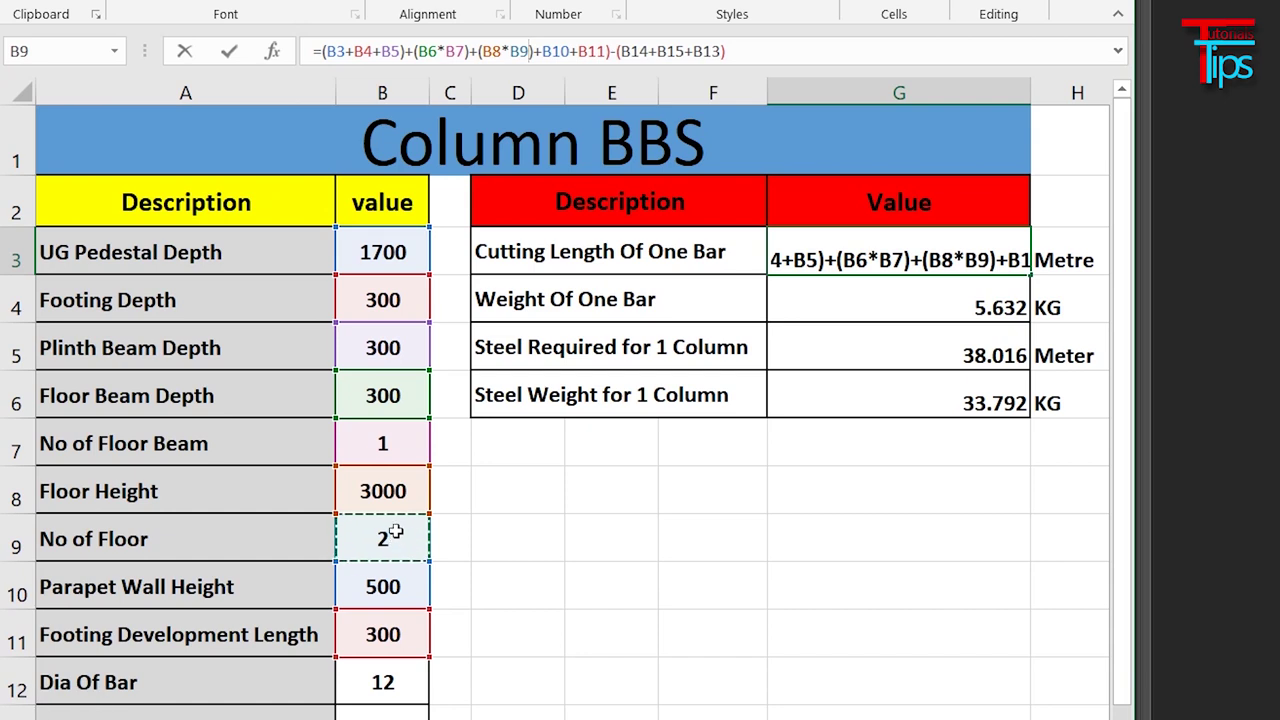
key(F2)
key(Right)
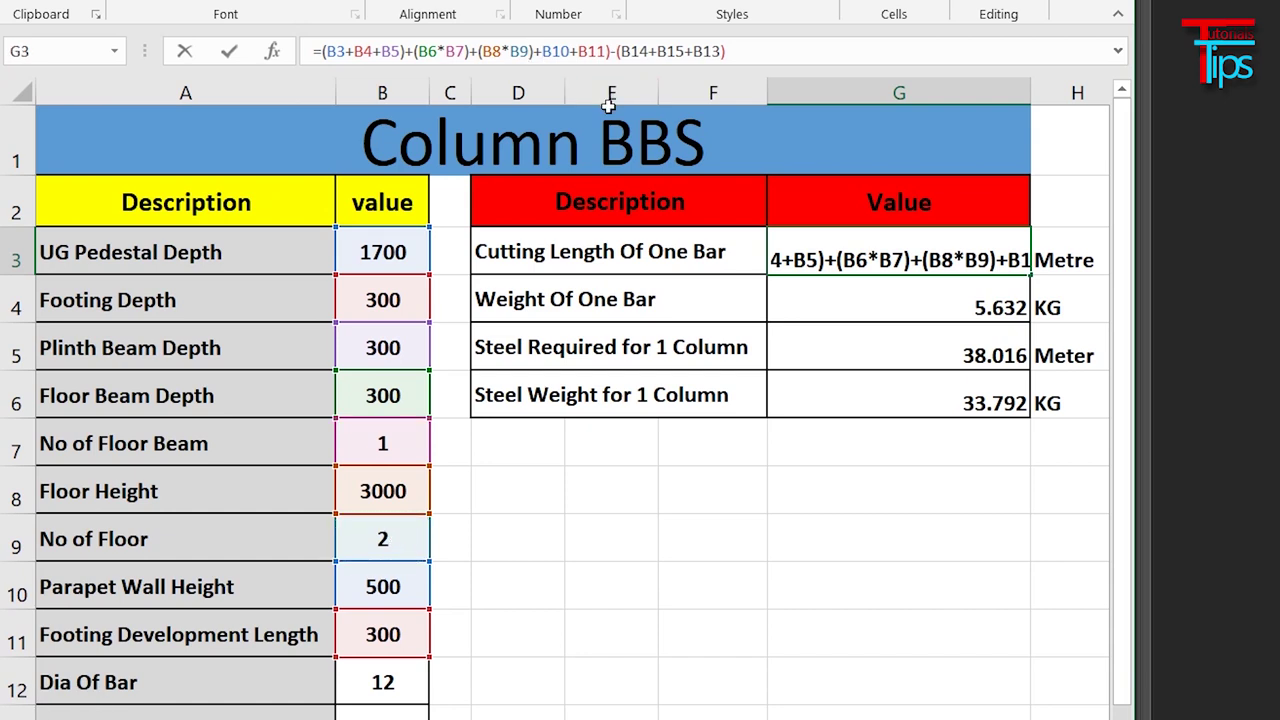
text(()
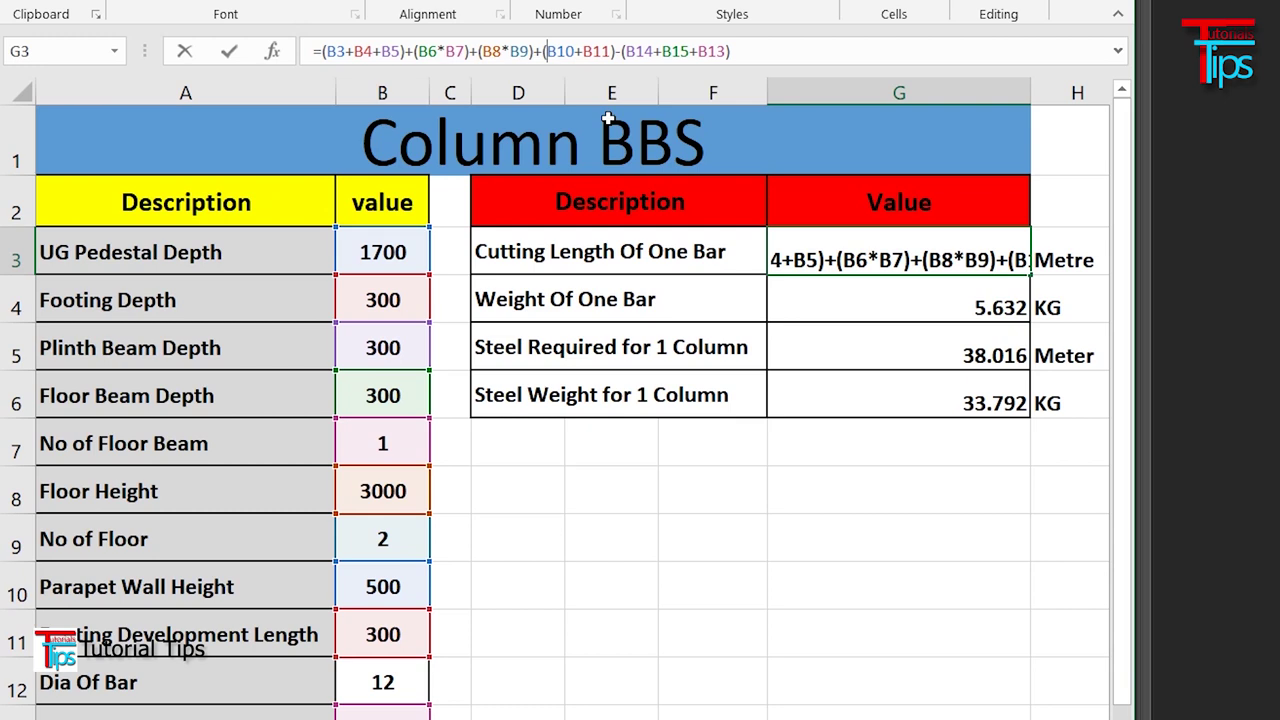
key(Return)
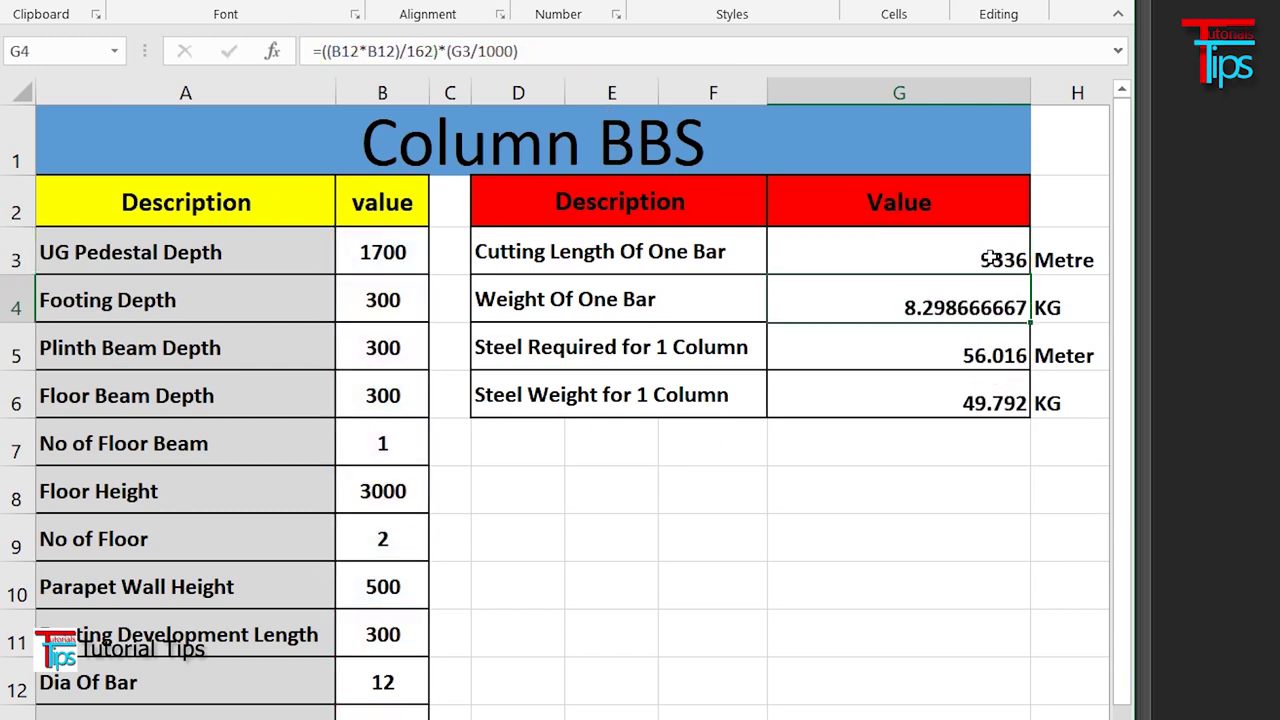
- Test the cutting length calculation with No of Floor set to 1, and restore the value to 2
click(378, 537)
text(1)
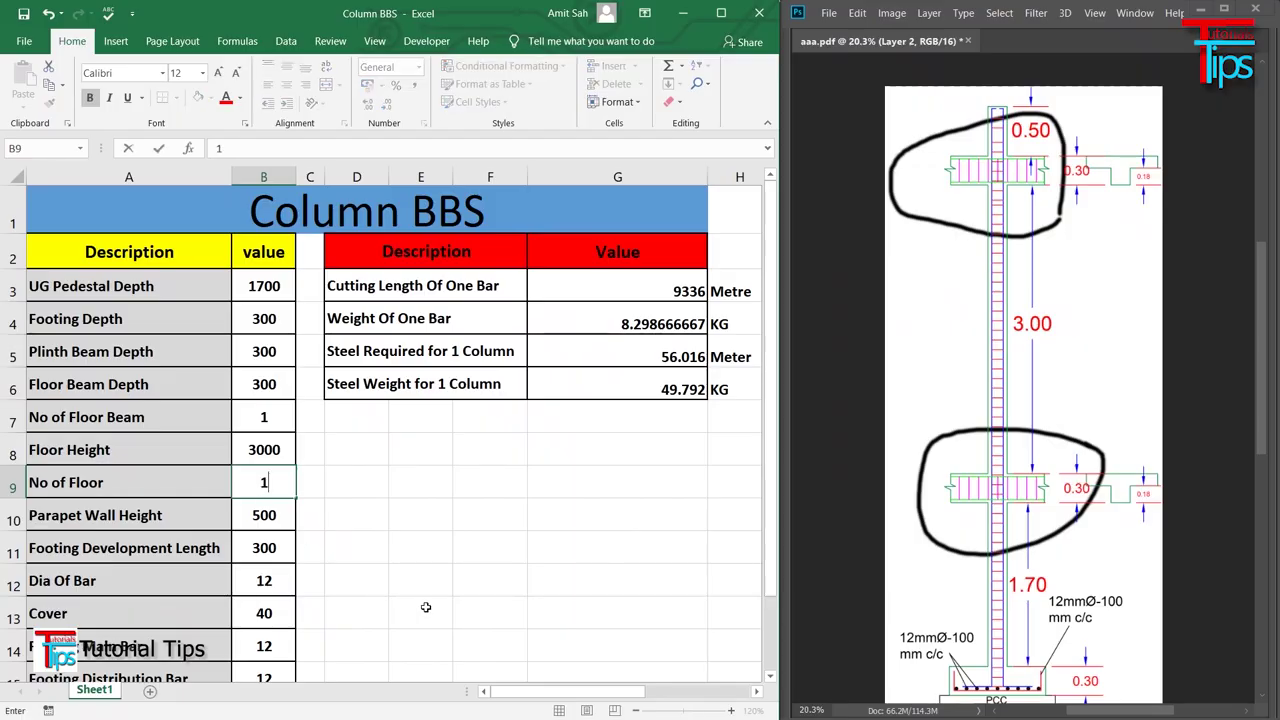
click(425, 607)
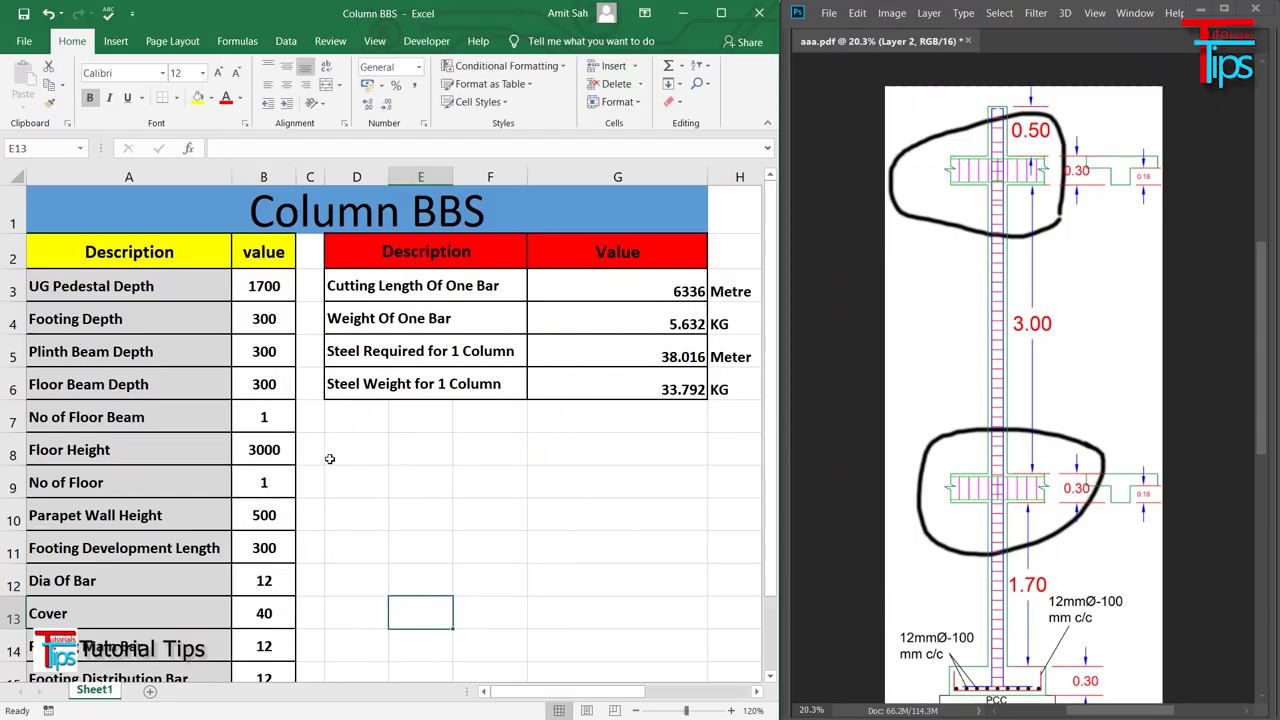
click(264, 481)
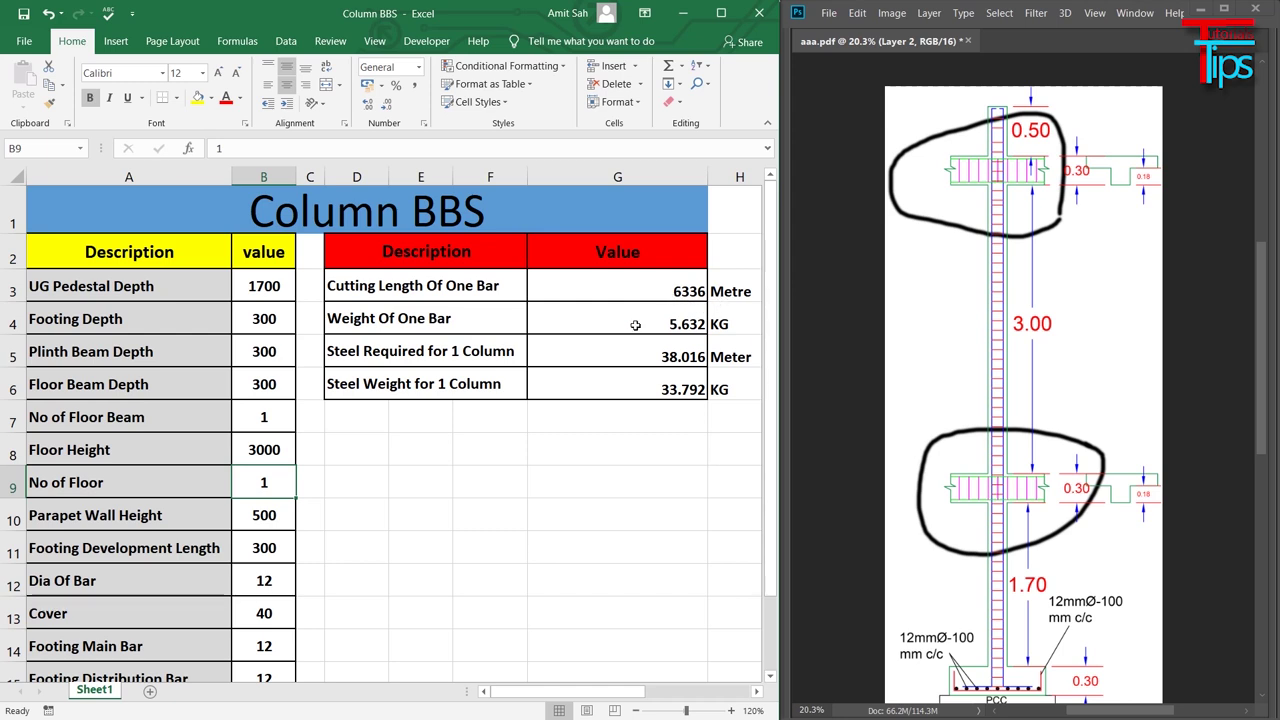
text(2)
click(410, 556)
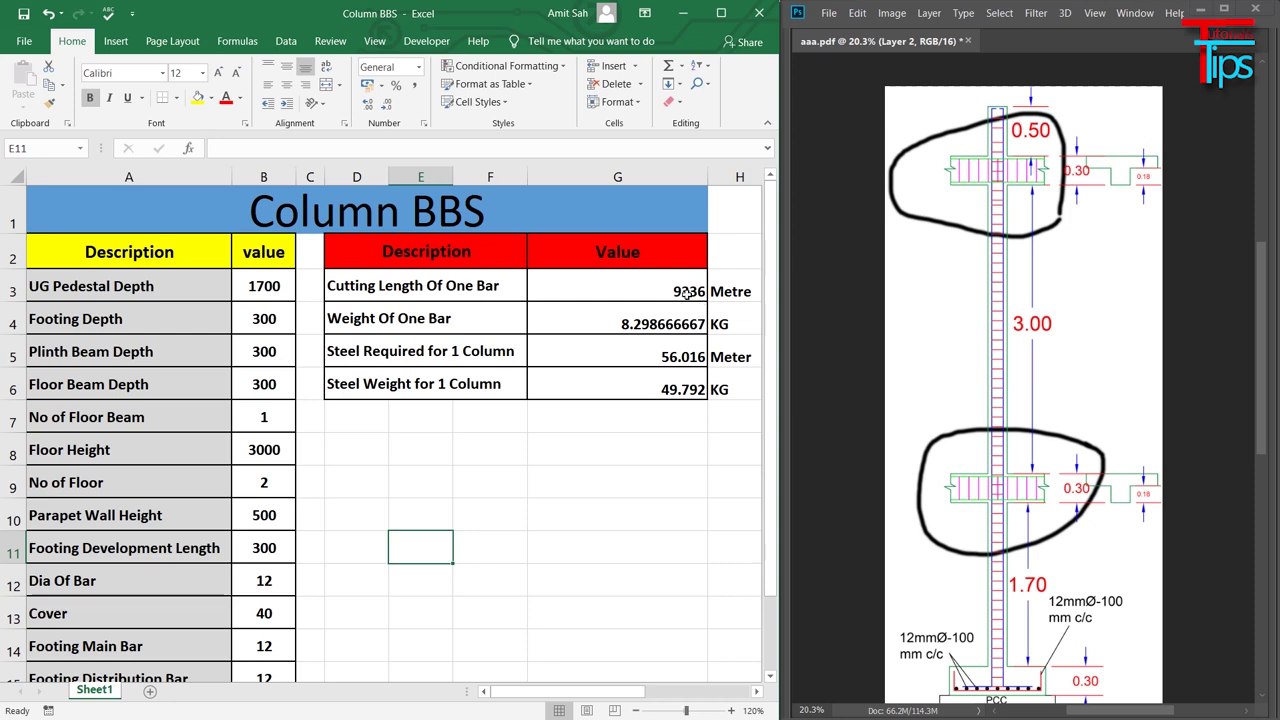
- Fit column G's width to its contents and bring up the cutting length formula sheet next to the workbook
double_click(703, 171)
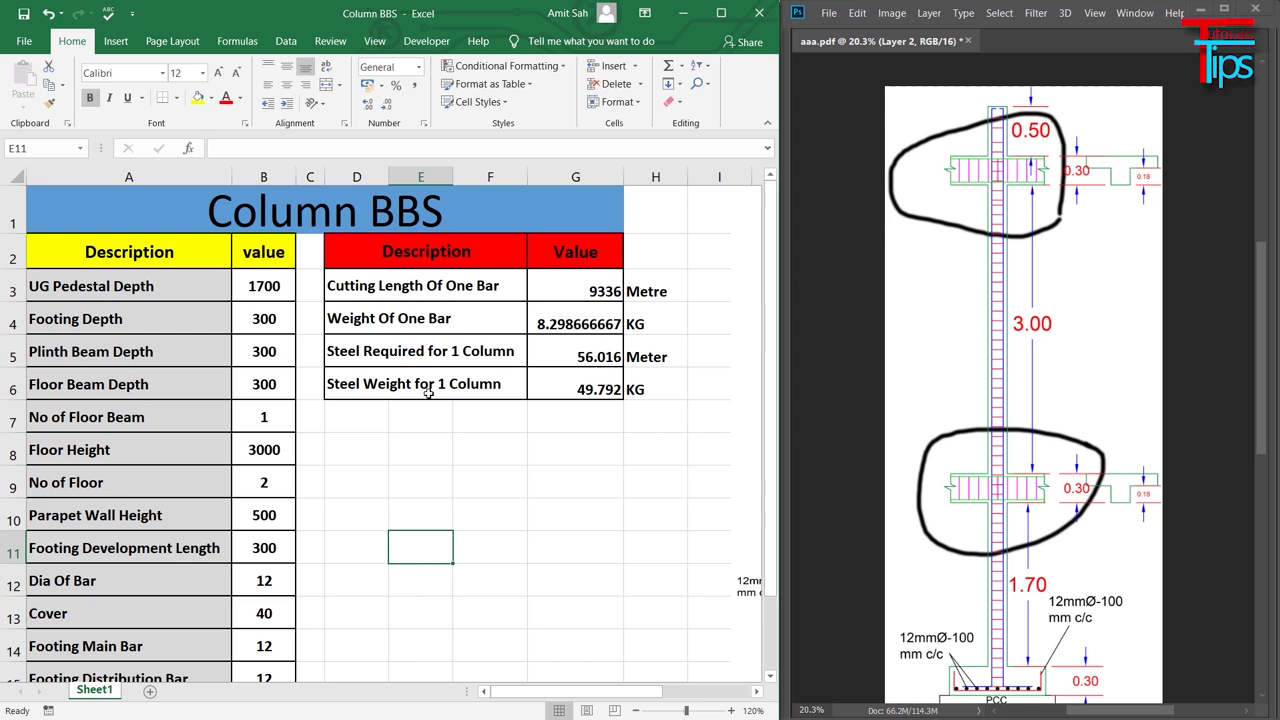
key(alt+Tab)
key(alt+Tab)
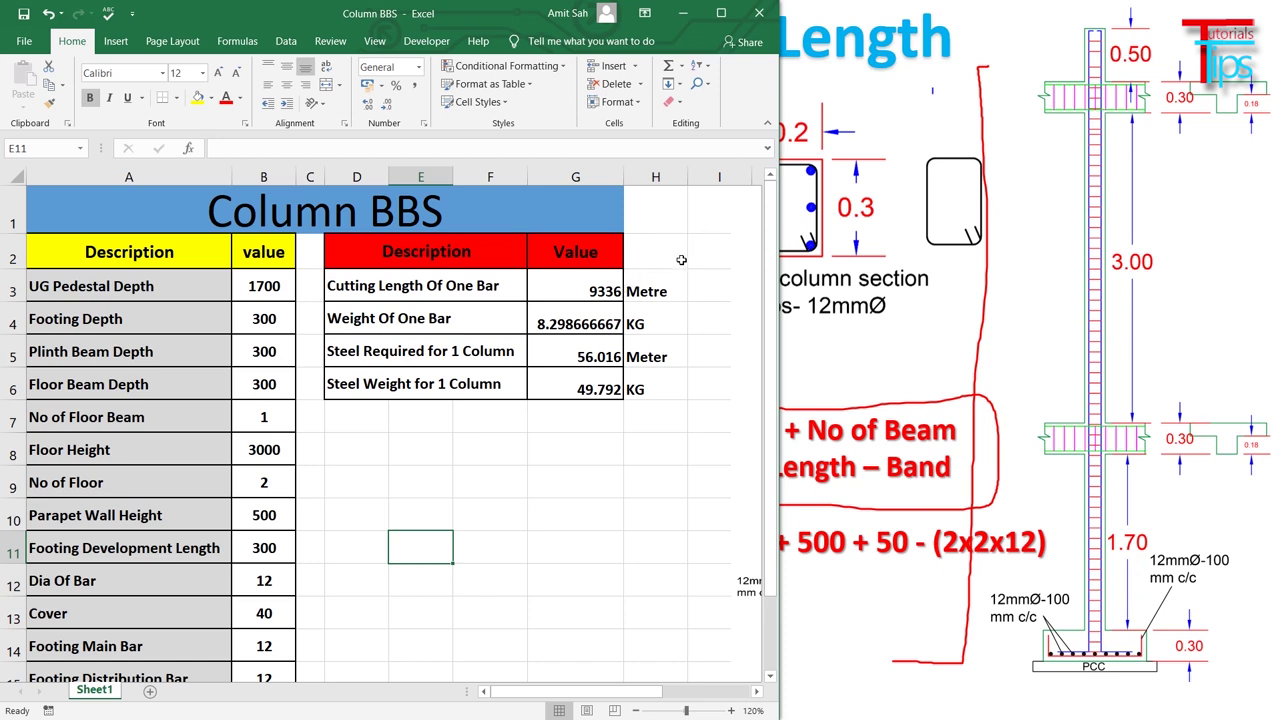
- Examine the Cutting Length Of One Bar formula in cell G3, including its B6*B7 and B8*B9 terms and the B14+B15+B13 deduction
click(580, 286)
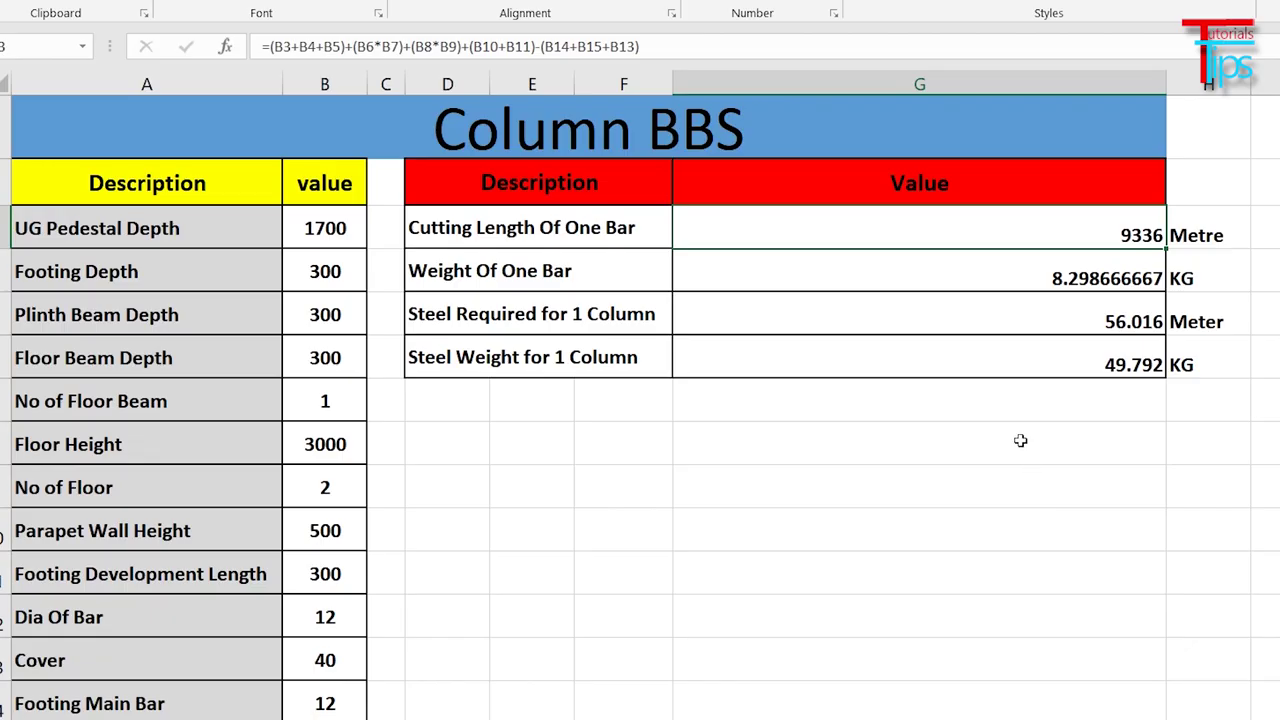
double_click(1020, 243)
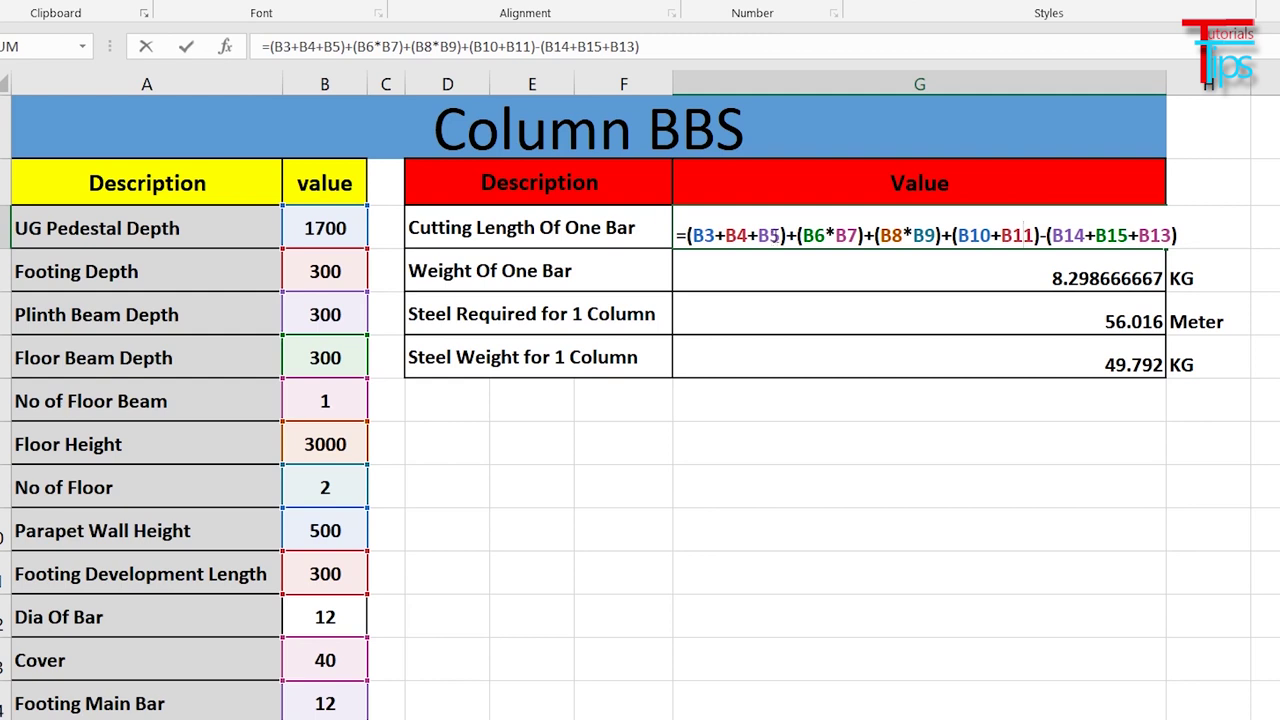
drag(797, 235, 859, 235)
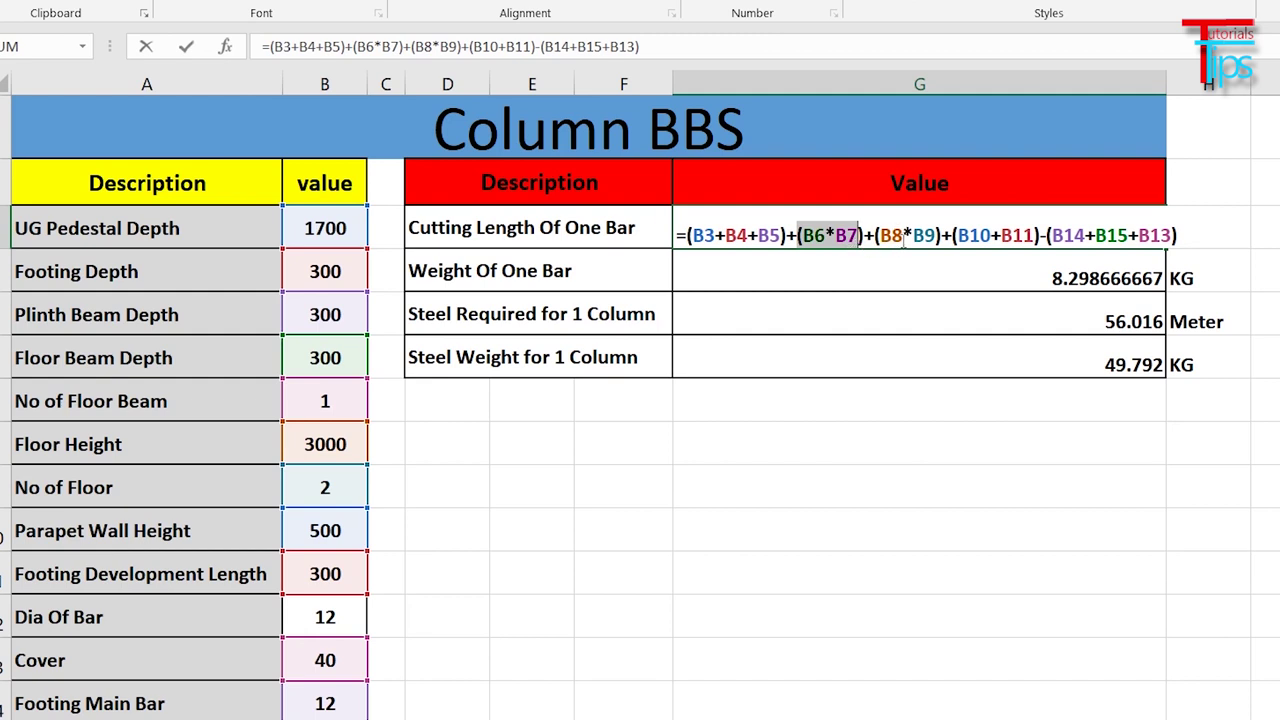
click(873, 236)
drag(873, 236, 940, 236)
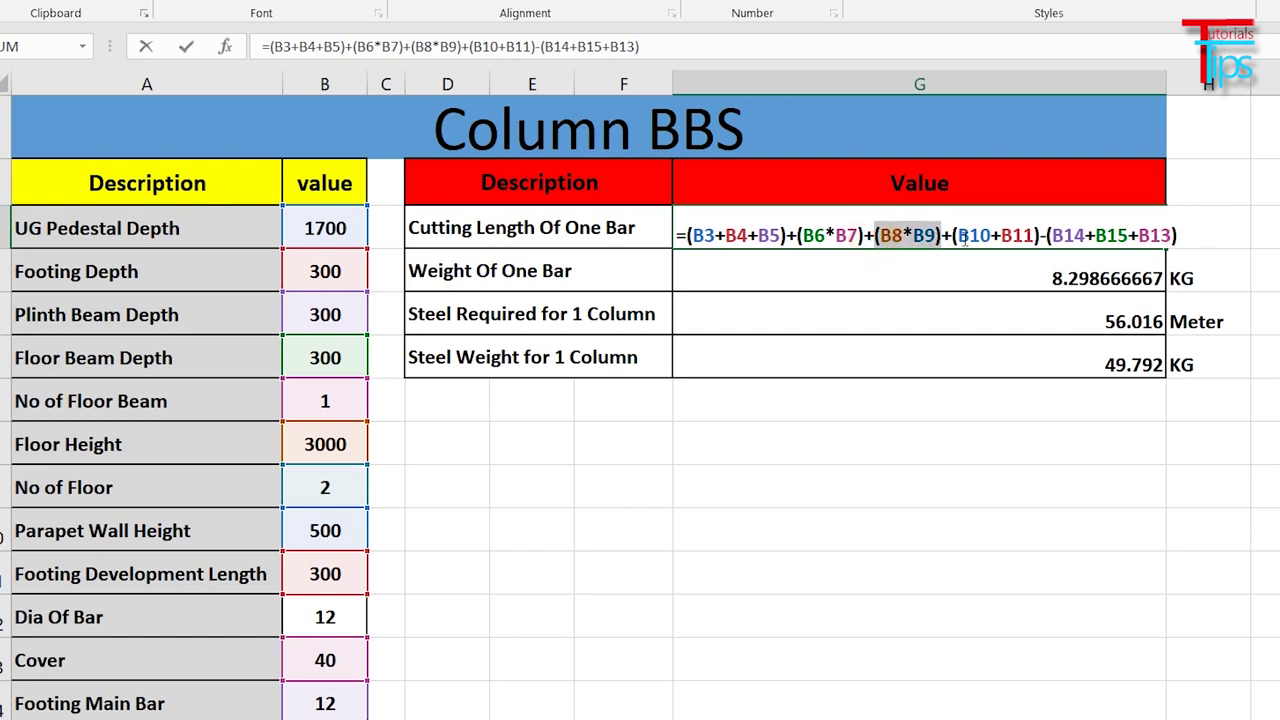
drag(1048, 236, 1180, 236)
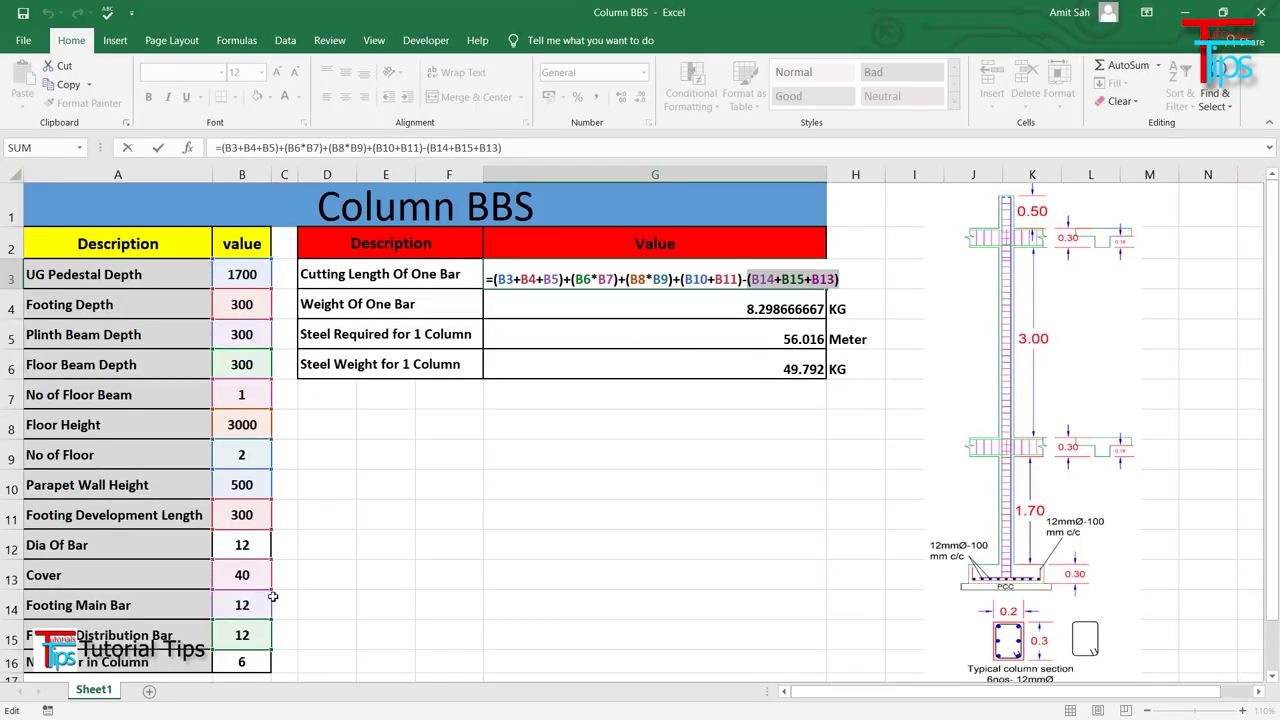
key(ctrl+Return)
- Test the Weight Of One Bar calculation with Dia Of Bar in cell B12 set to 16, and undo the change
click(665, 309)
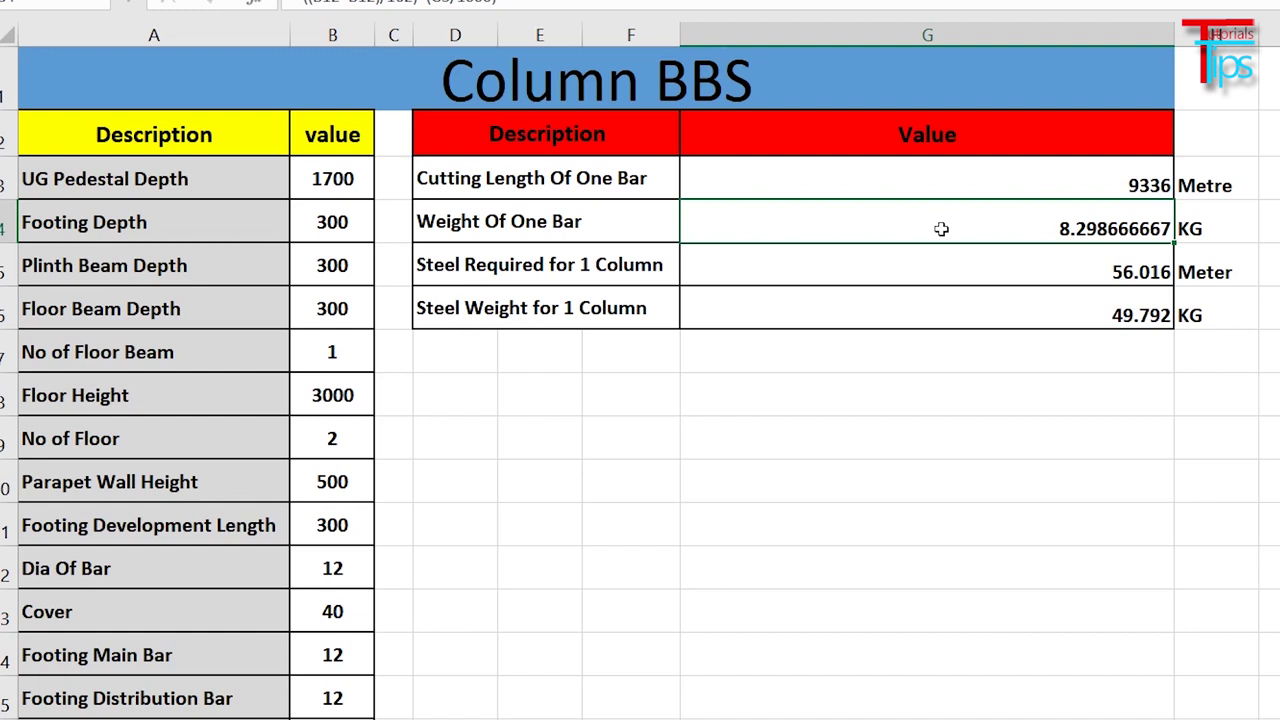
click(338, 568)
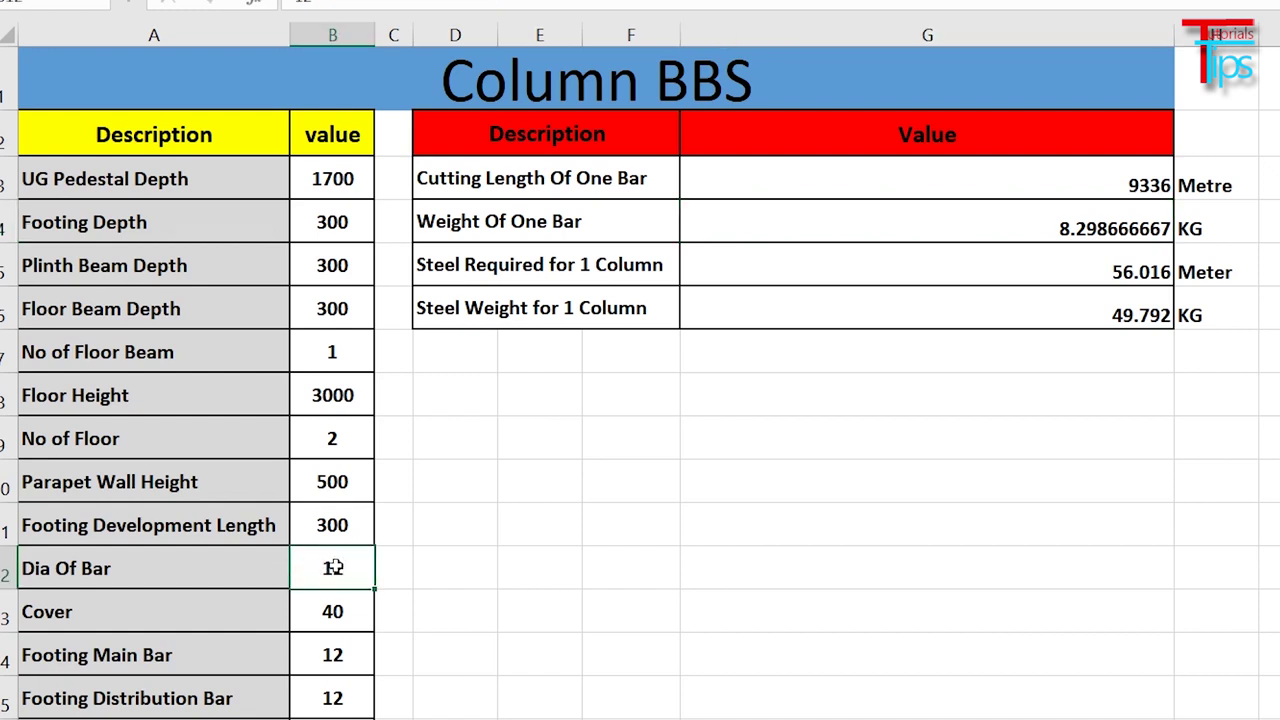
double_click(336, 567)
key(BackSpace)
text(6)
click(659, 636)
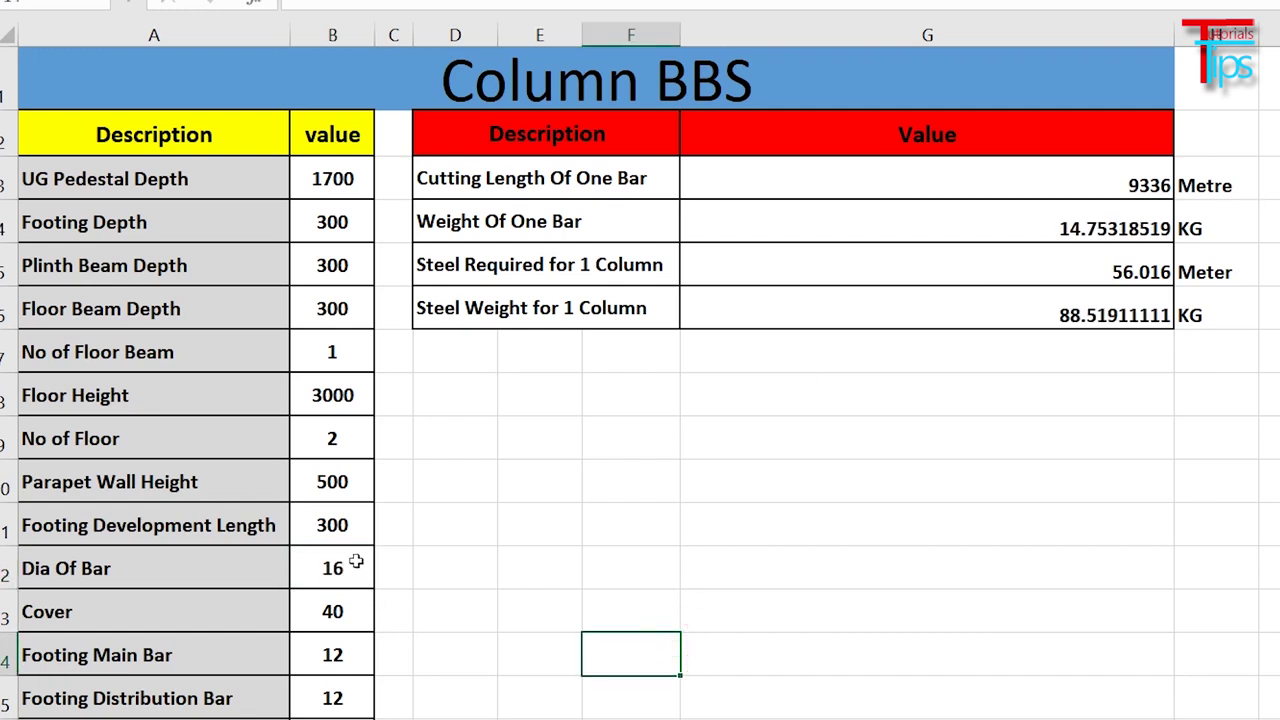
key(ctrl+z)
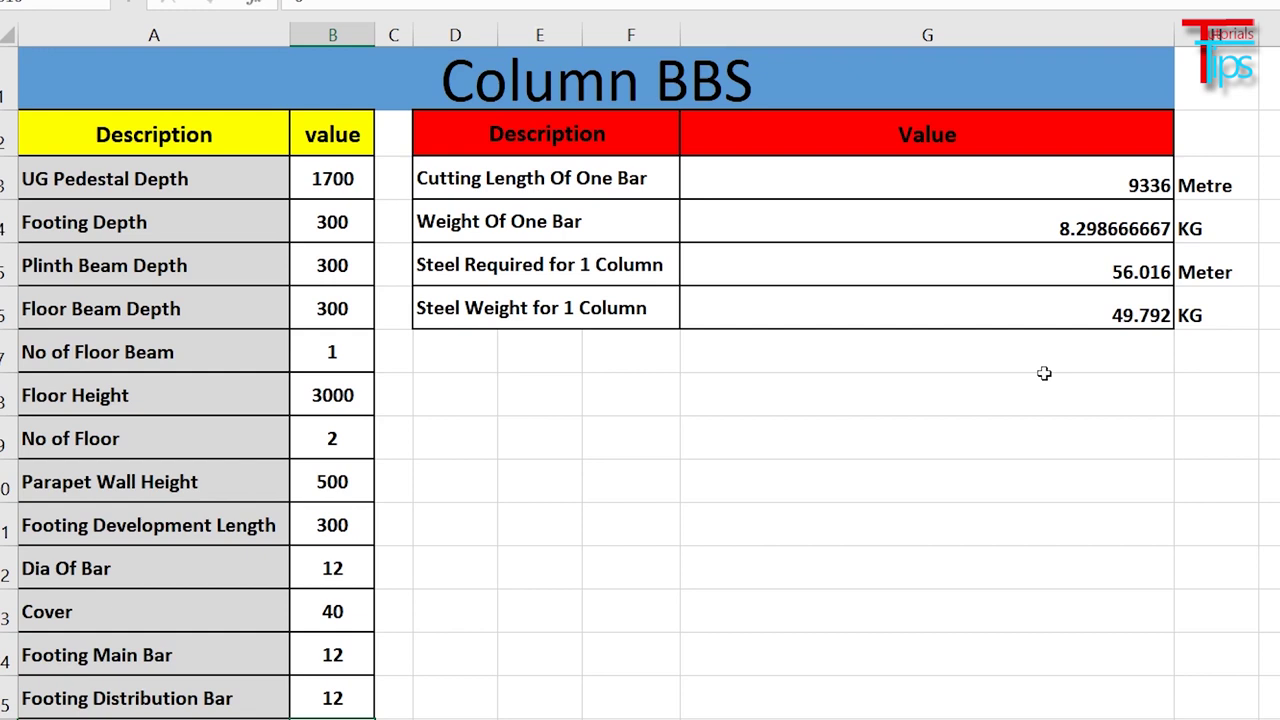